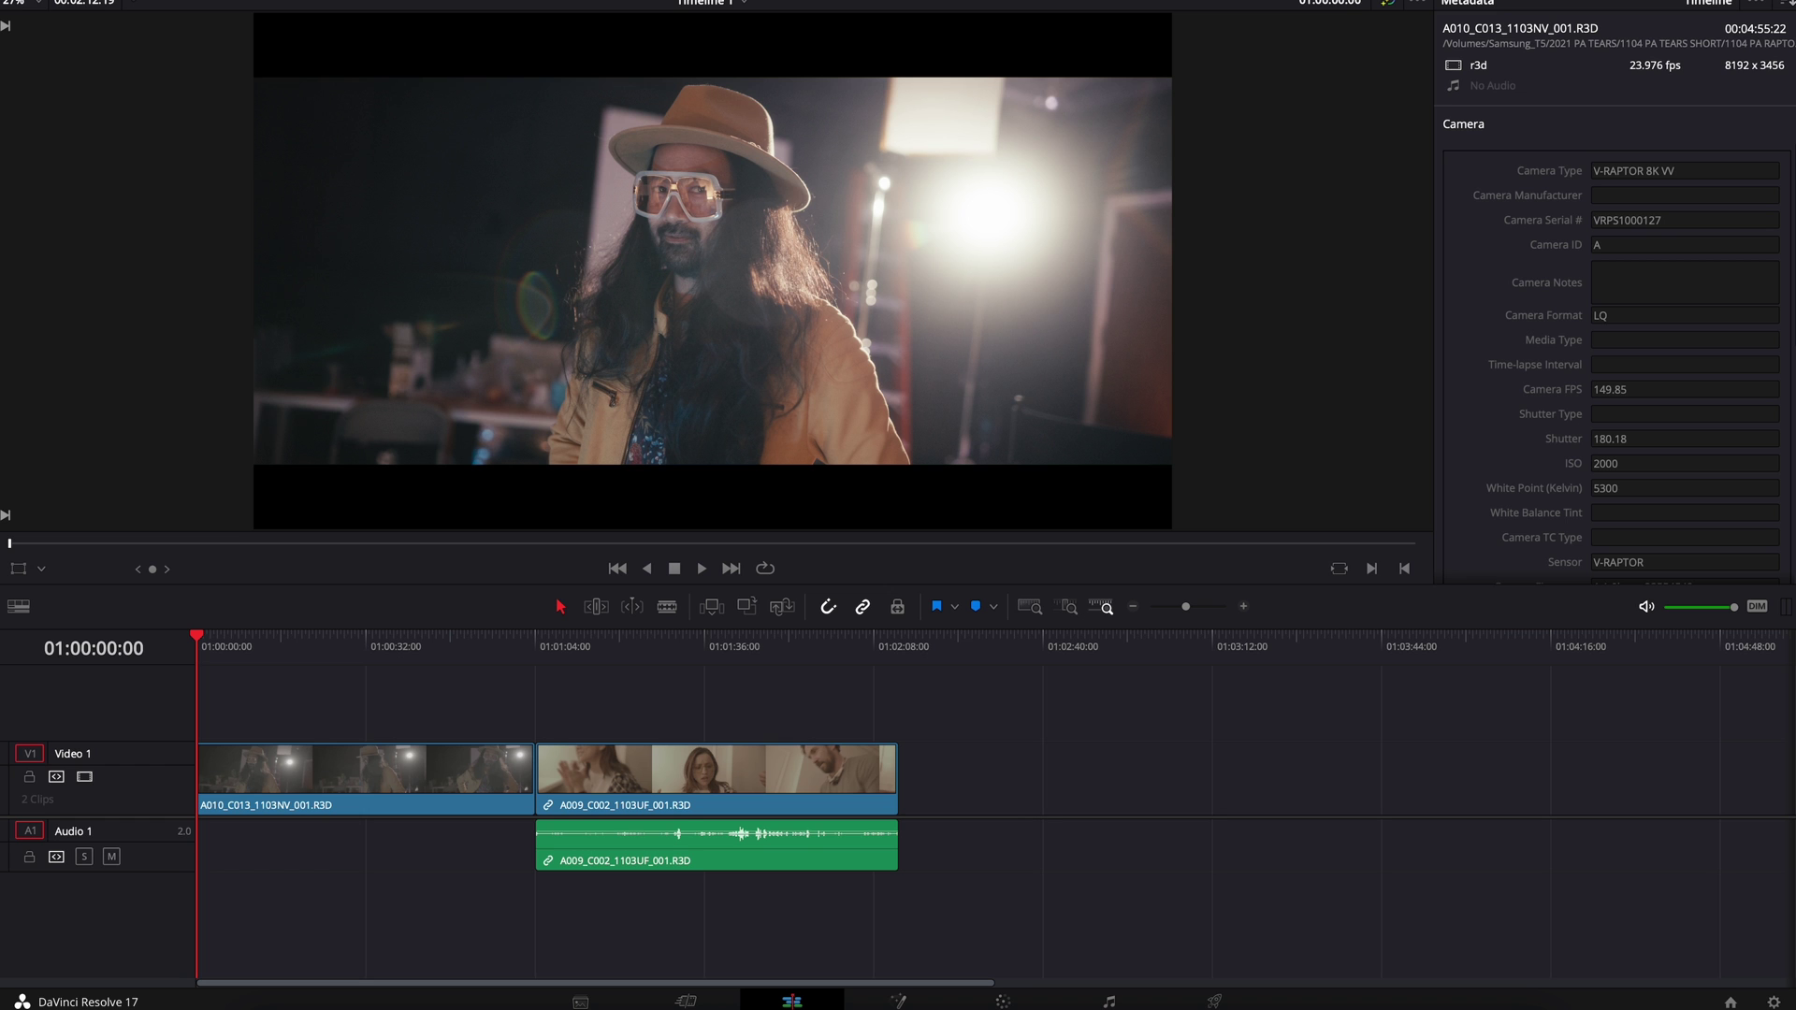
Change the project's Camera RAW profile from ARRI Alexa to RED in Project Settings
left_click(56, 0)
left_click(161, 0)
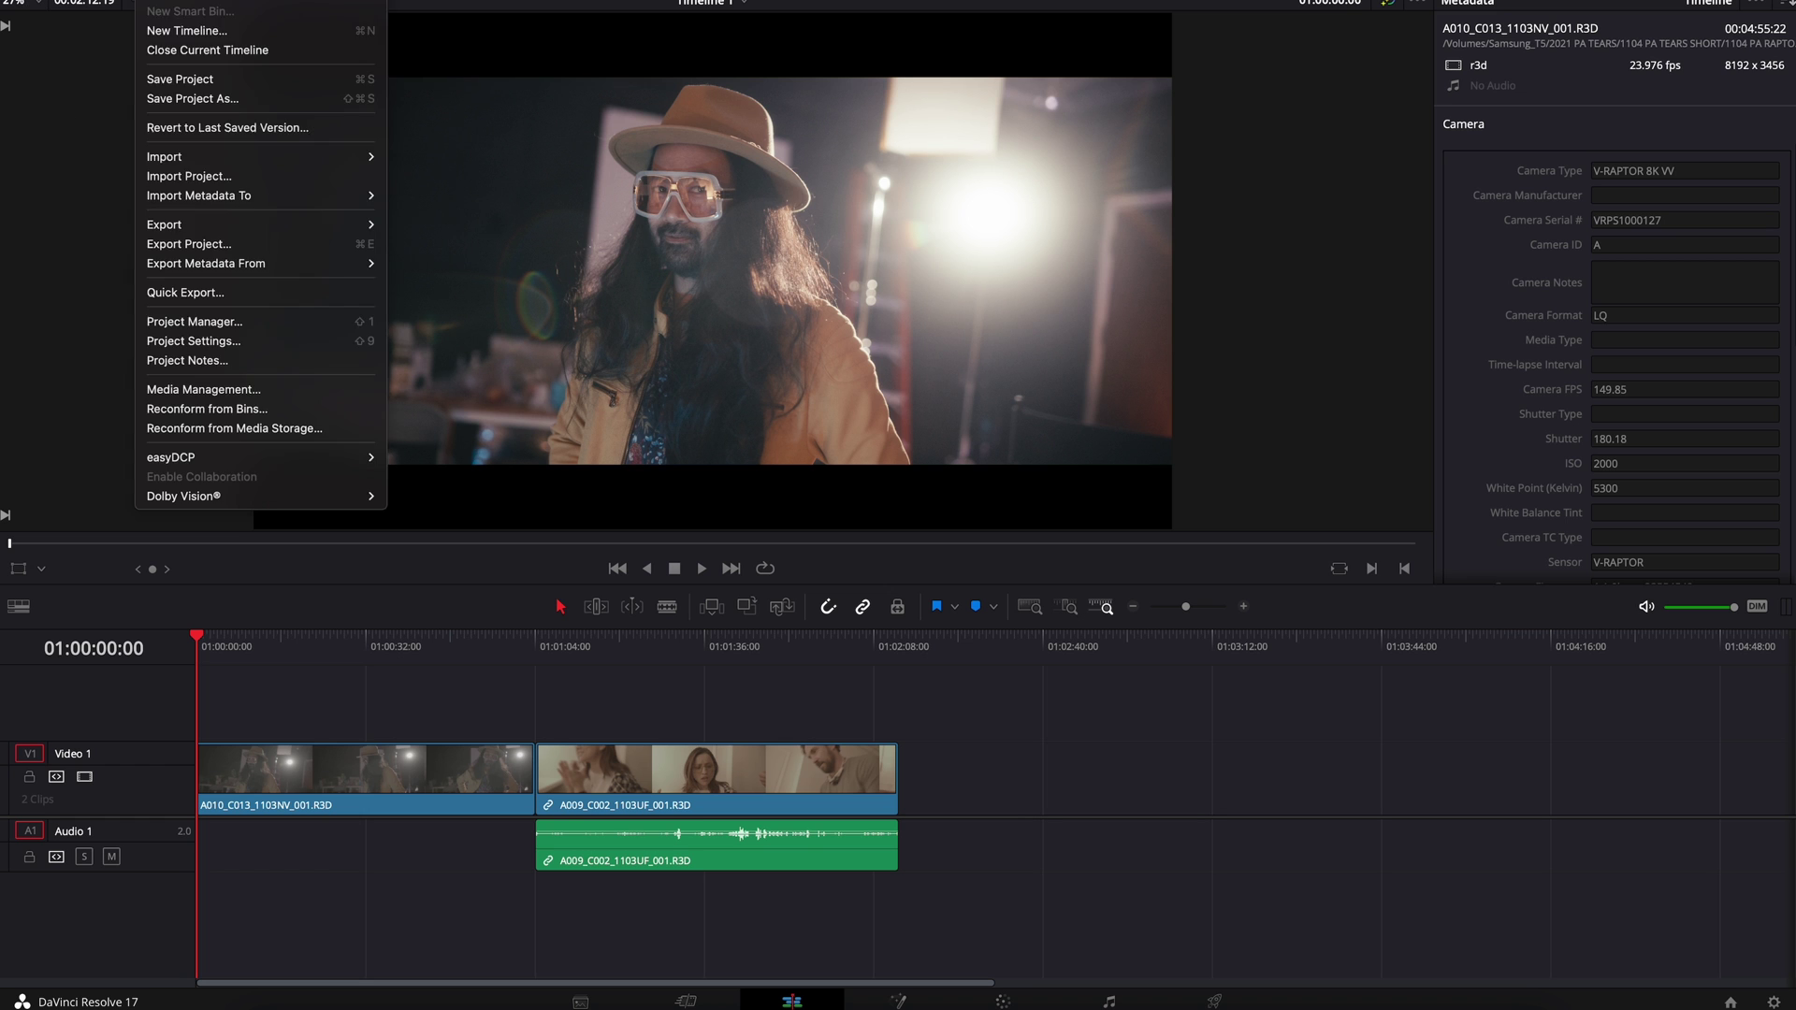
left_click(206, 341)
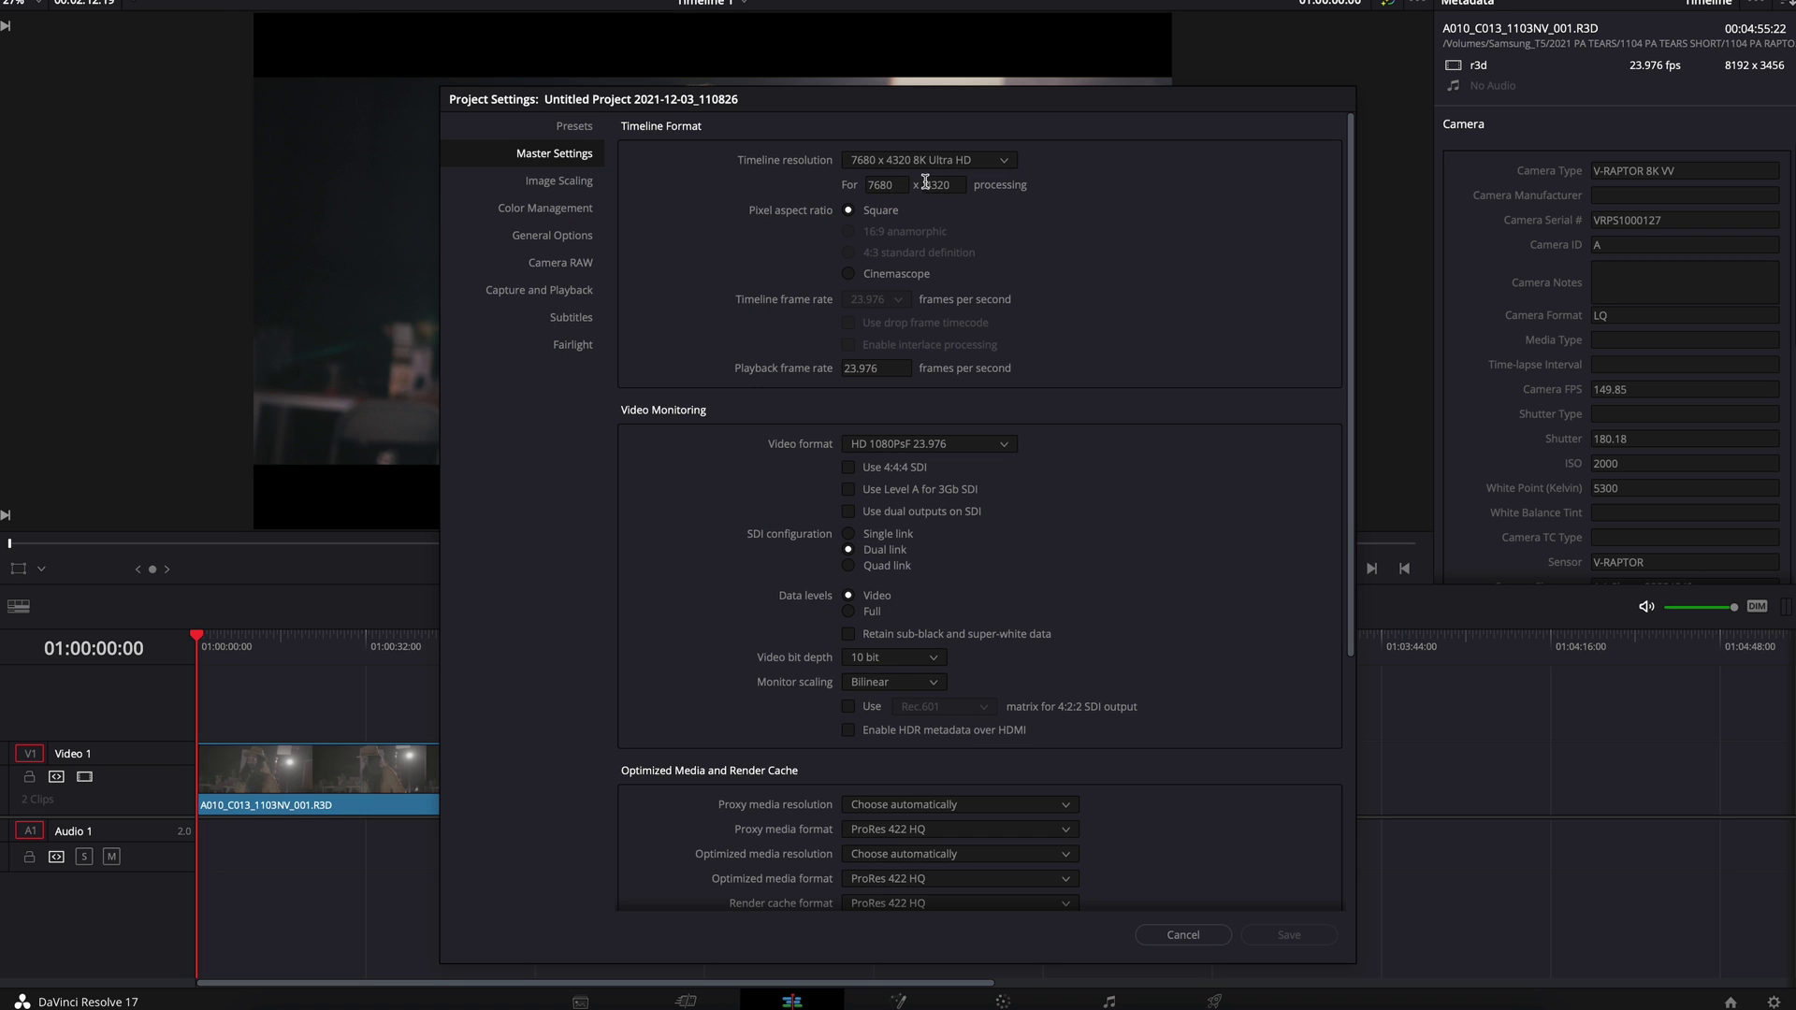
left_click(553, 263)
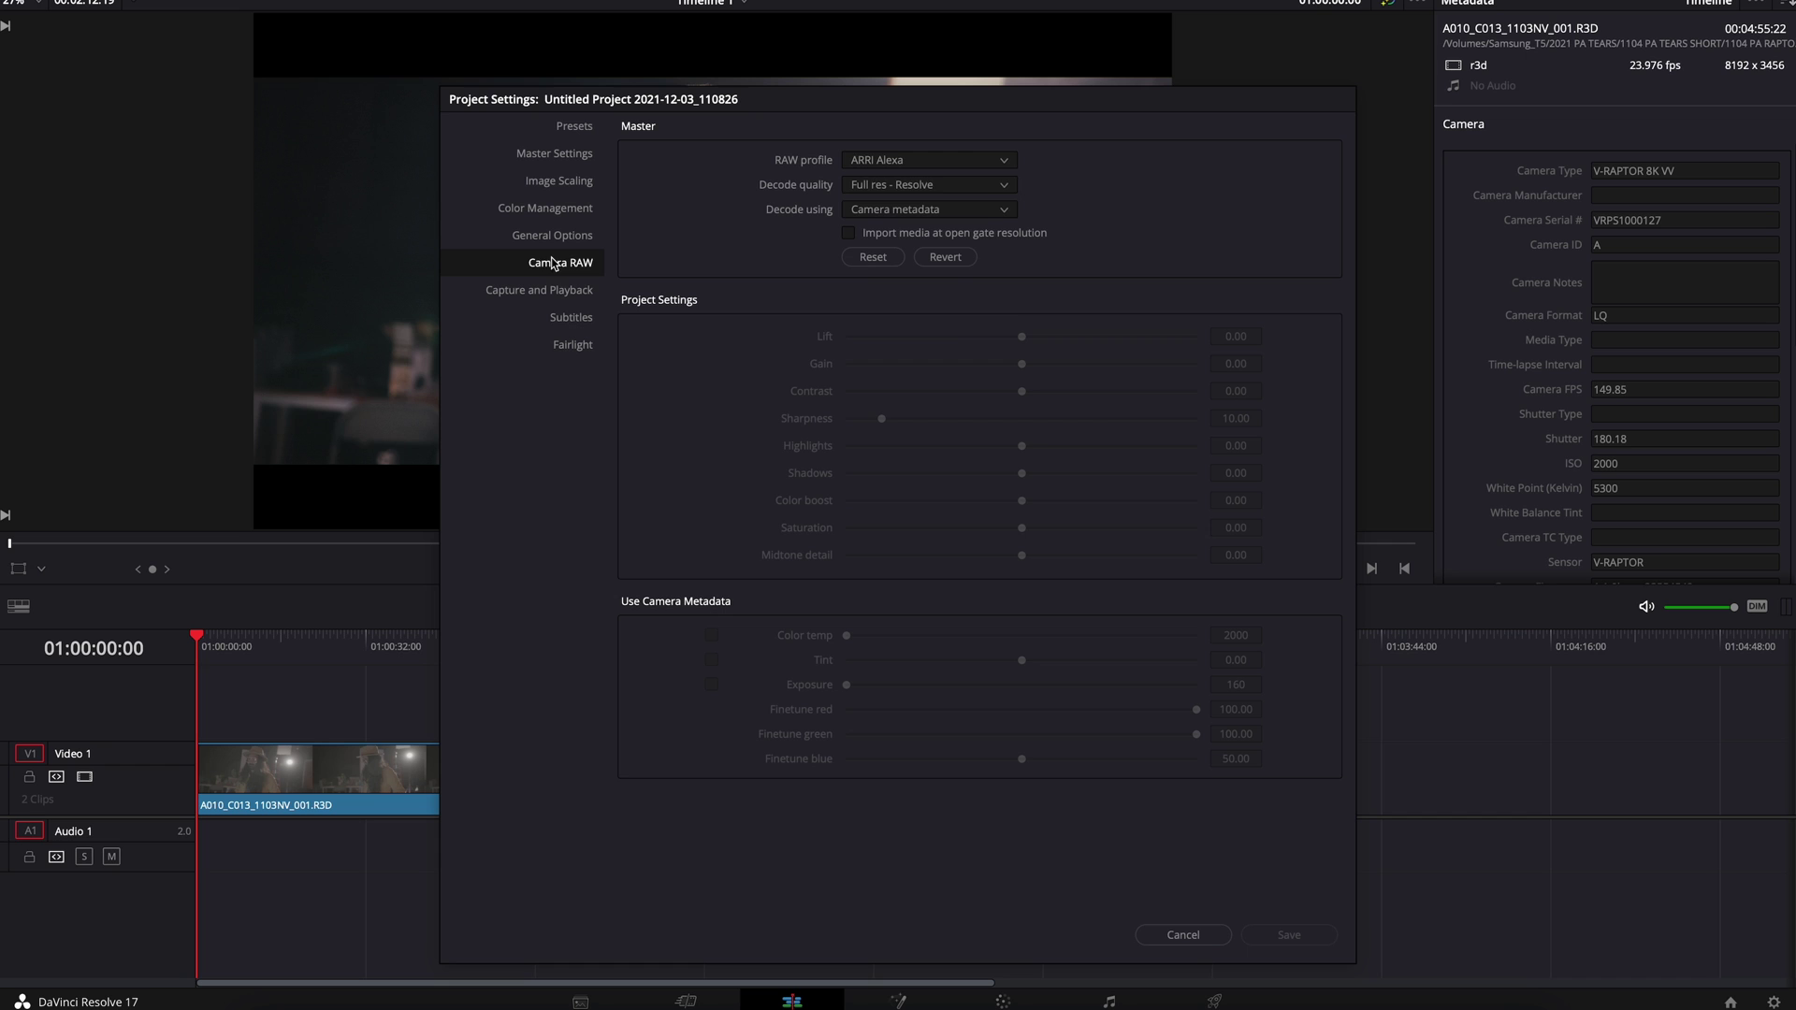
left_click(858, 159)
left_click(879, 292)
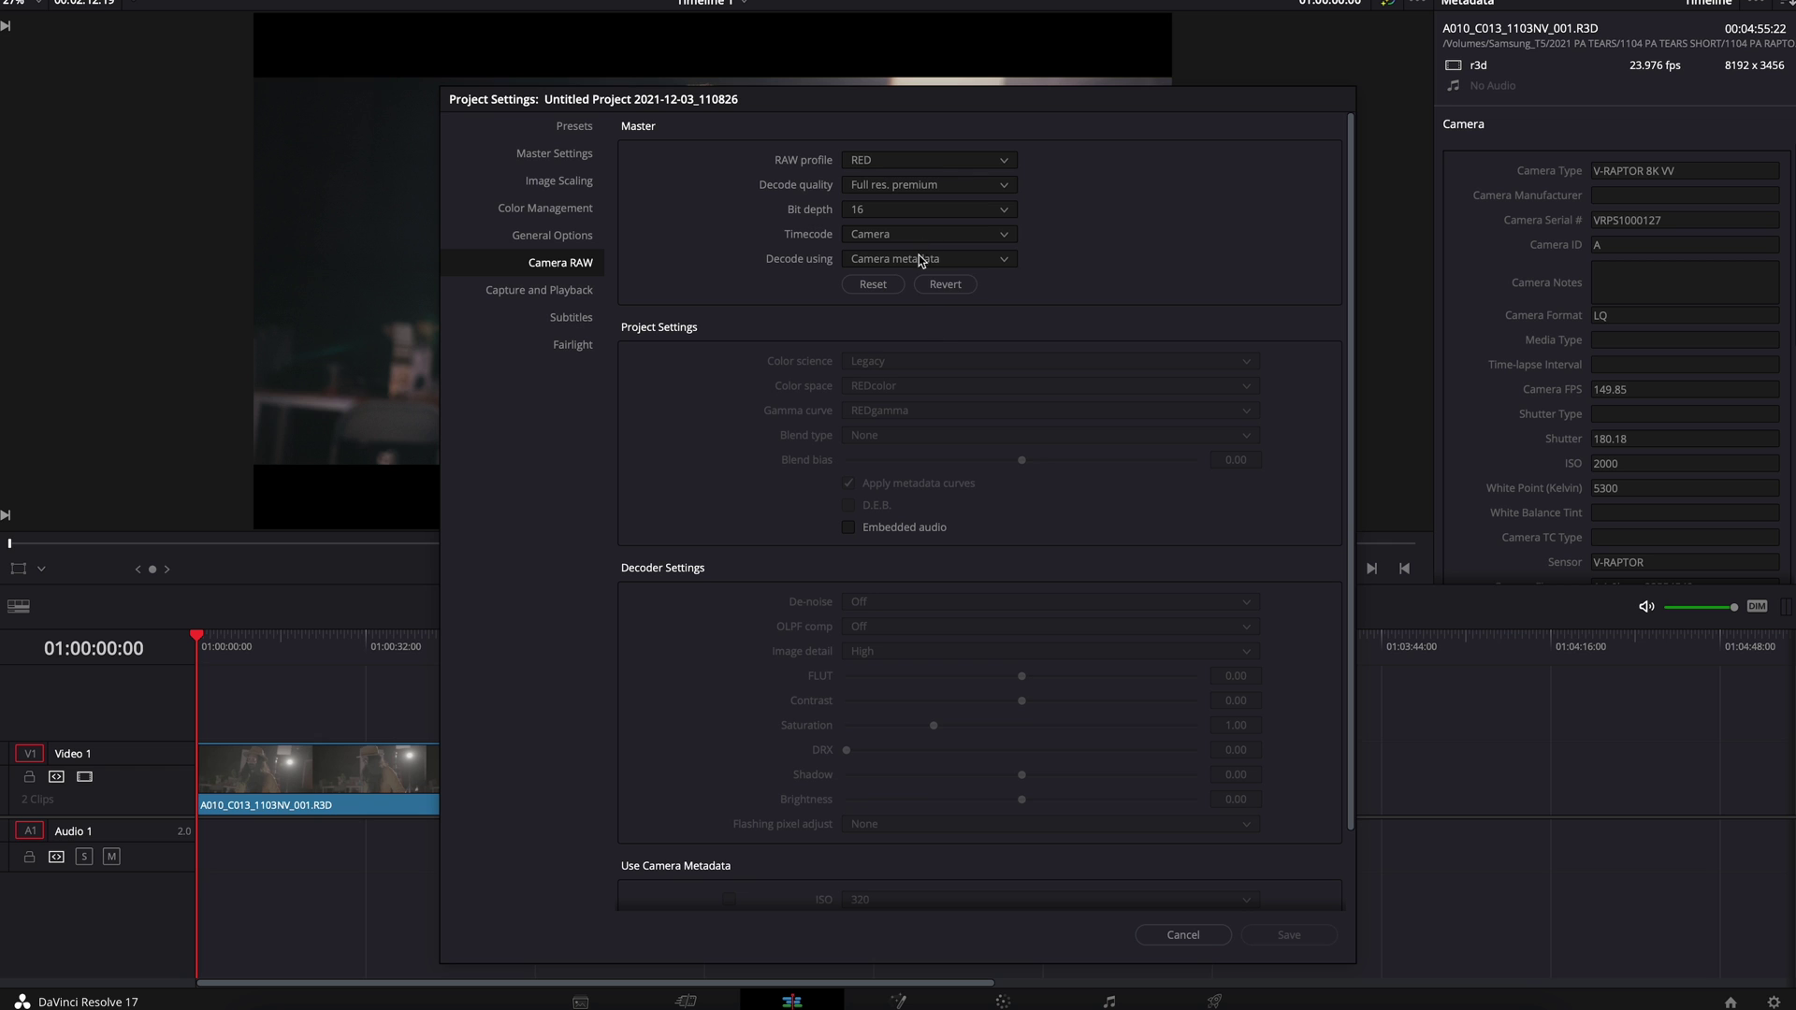
left_click(1183, 934)
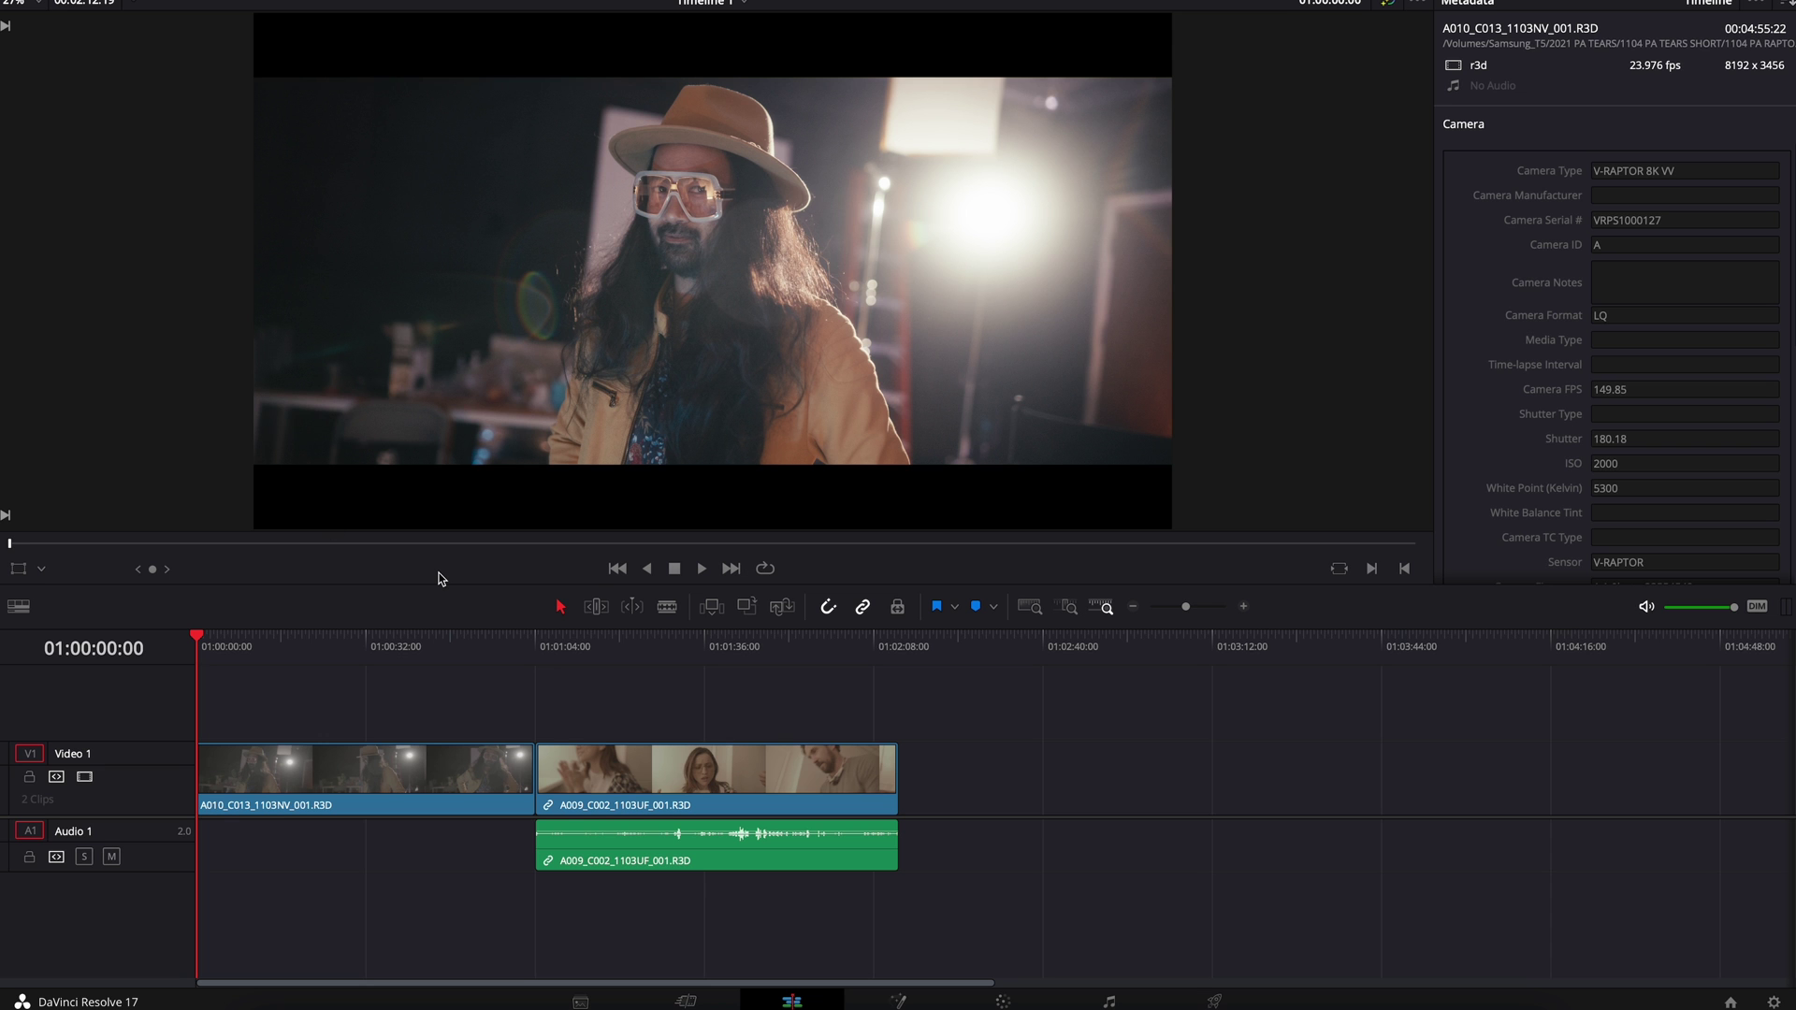
Play clip A010_C013_1103NV_001.R3D, jumping about half a minute ahead, then stop playback
key("space")
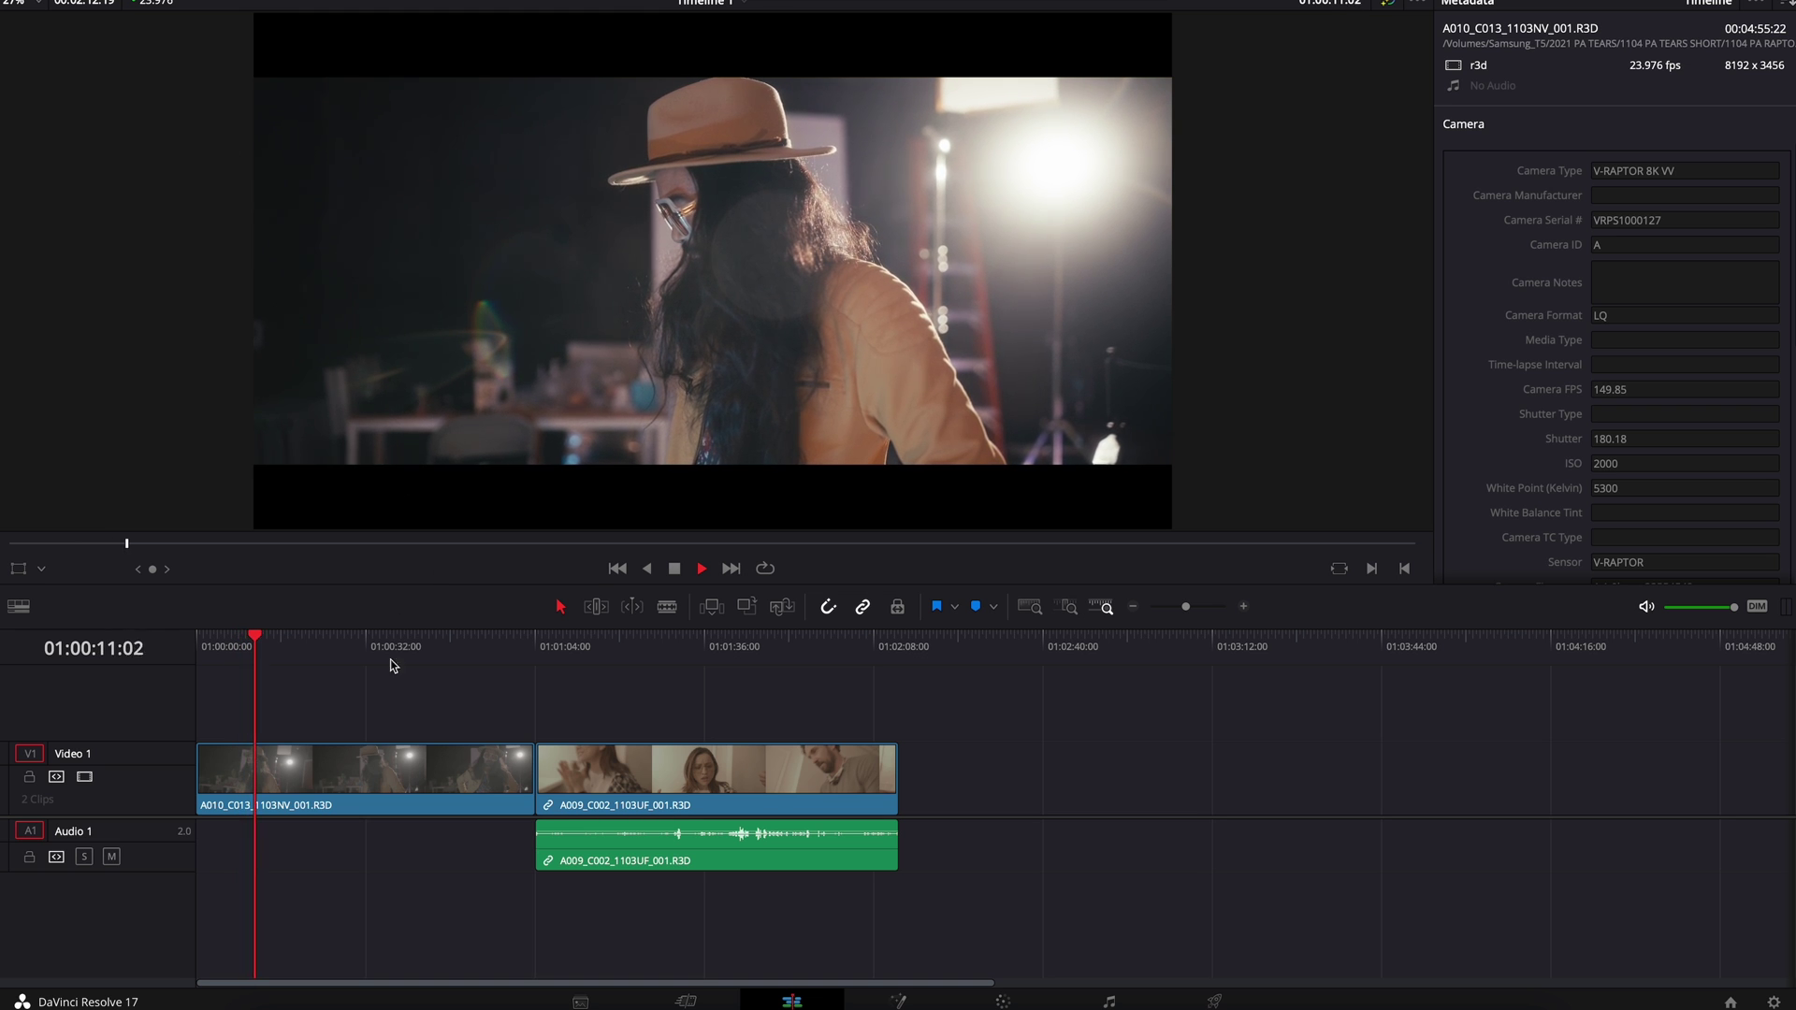
left_click(361, 648)
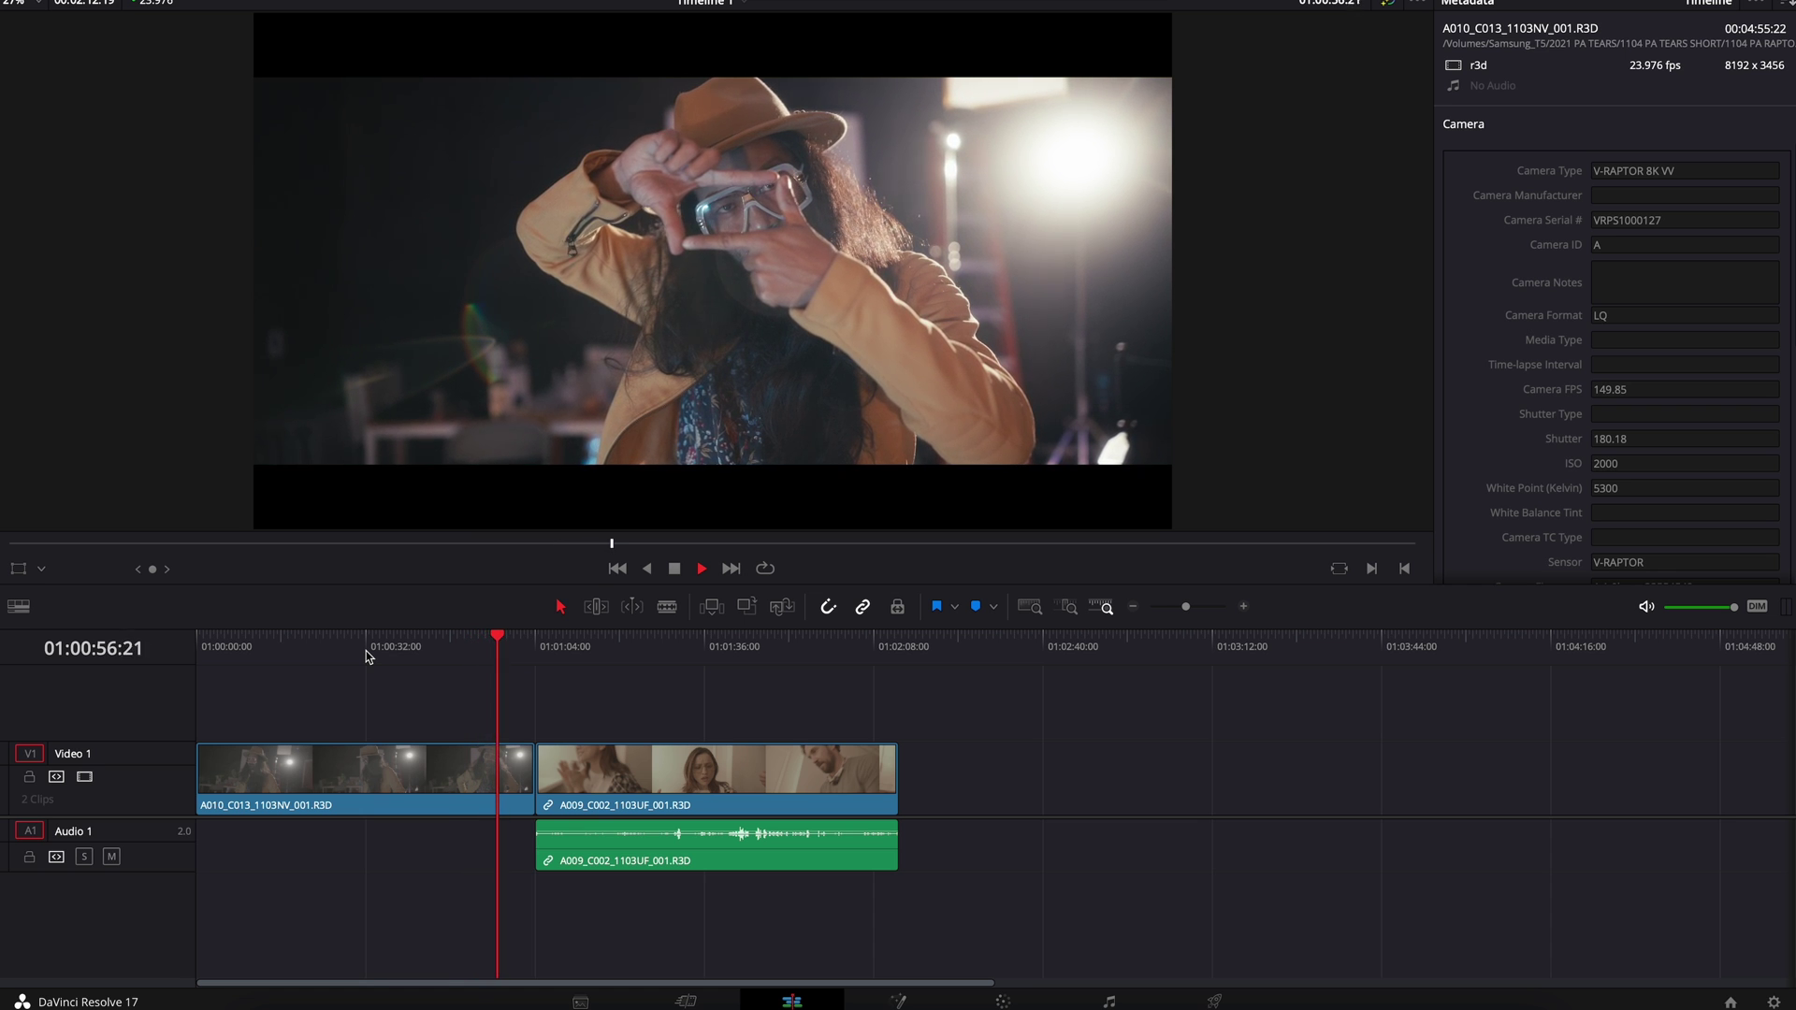
key("space")
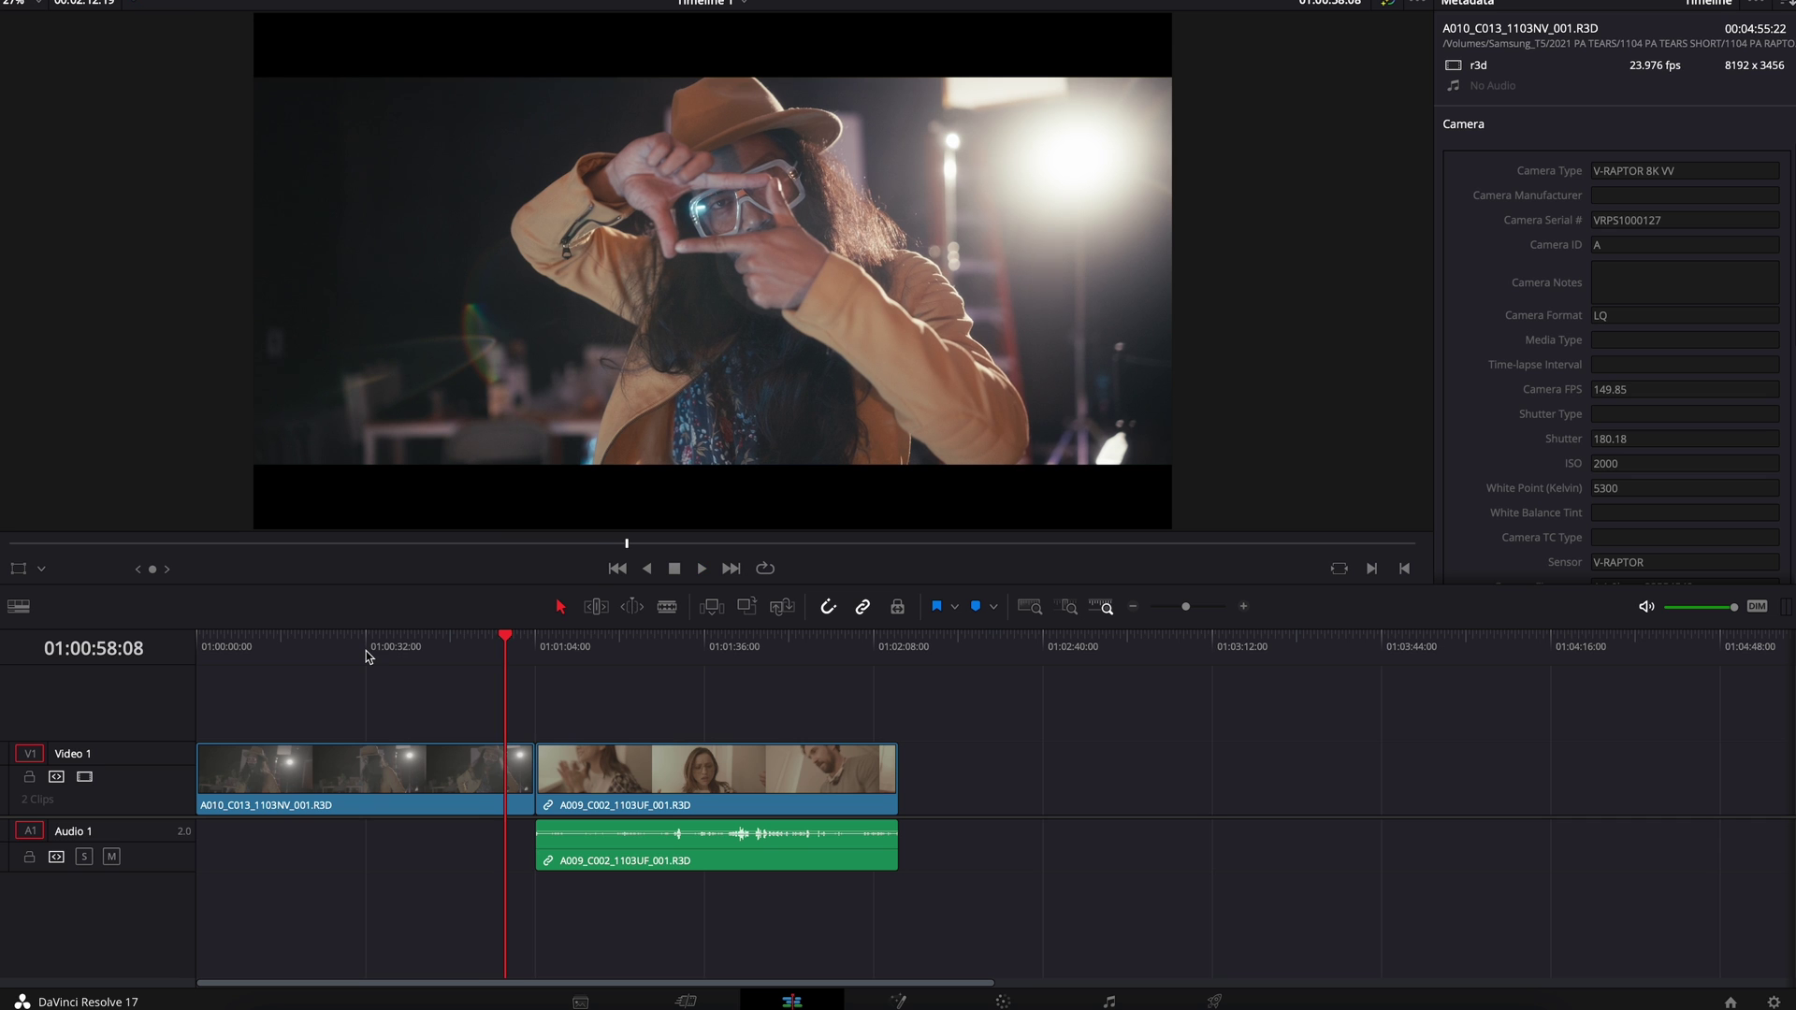
Move the playhead to the start of clip A009 and begin playing it
left_click(542, 657)
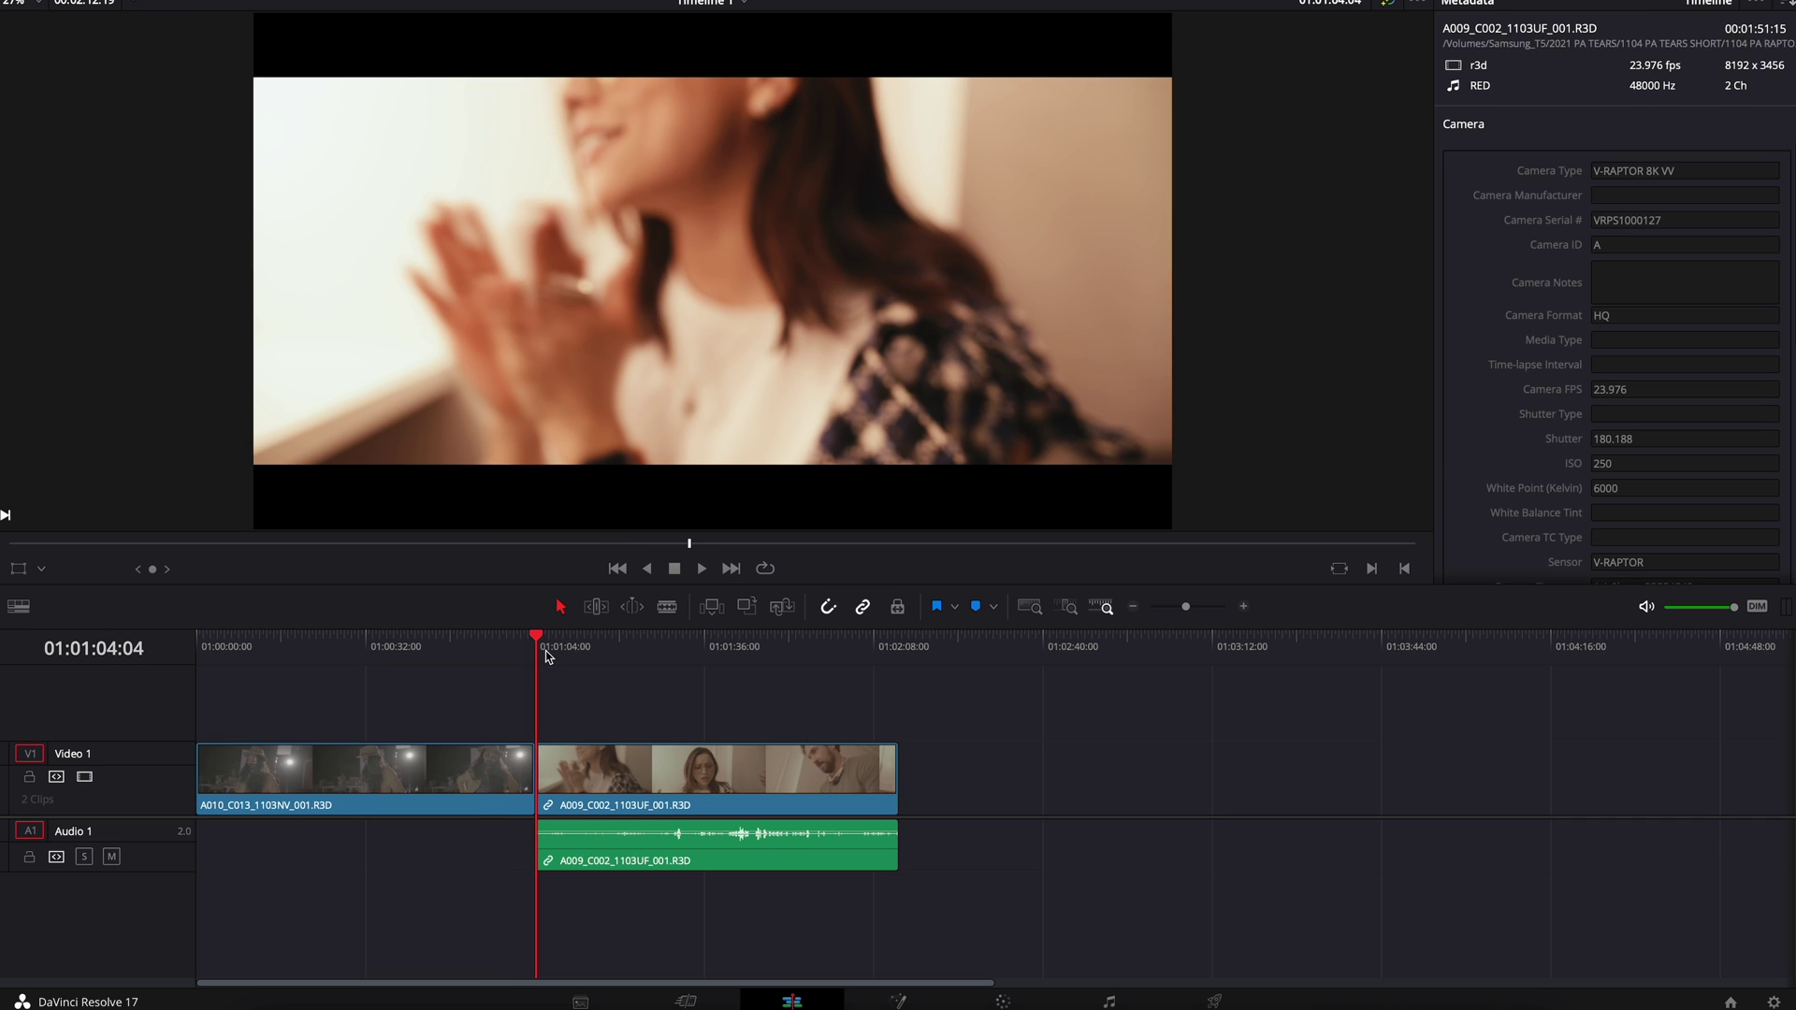
scroll(1633, 530, "down", 2)
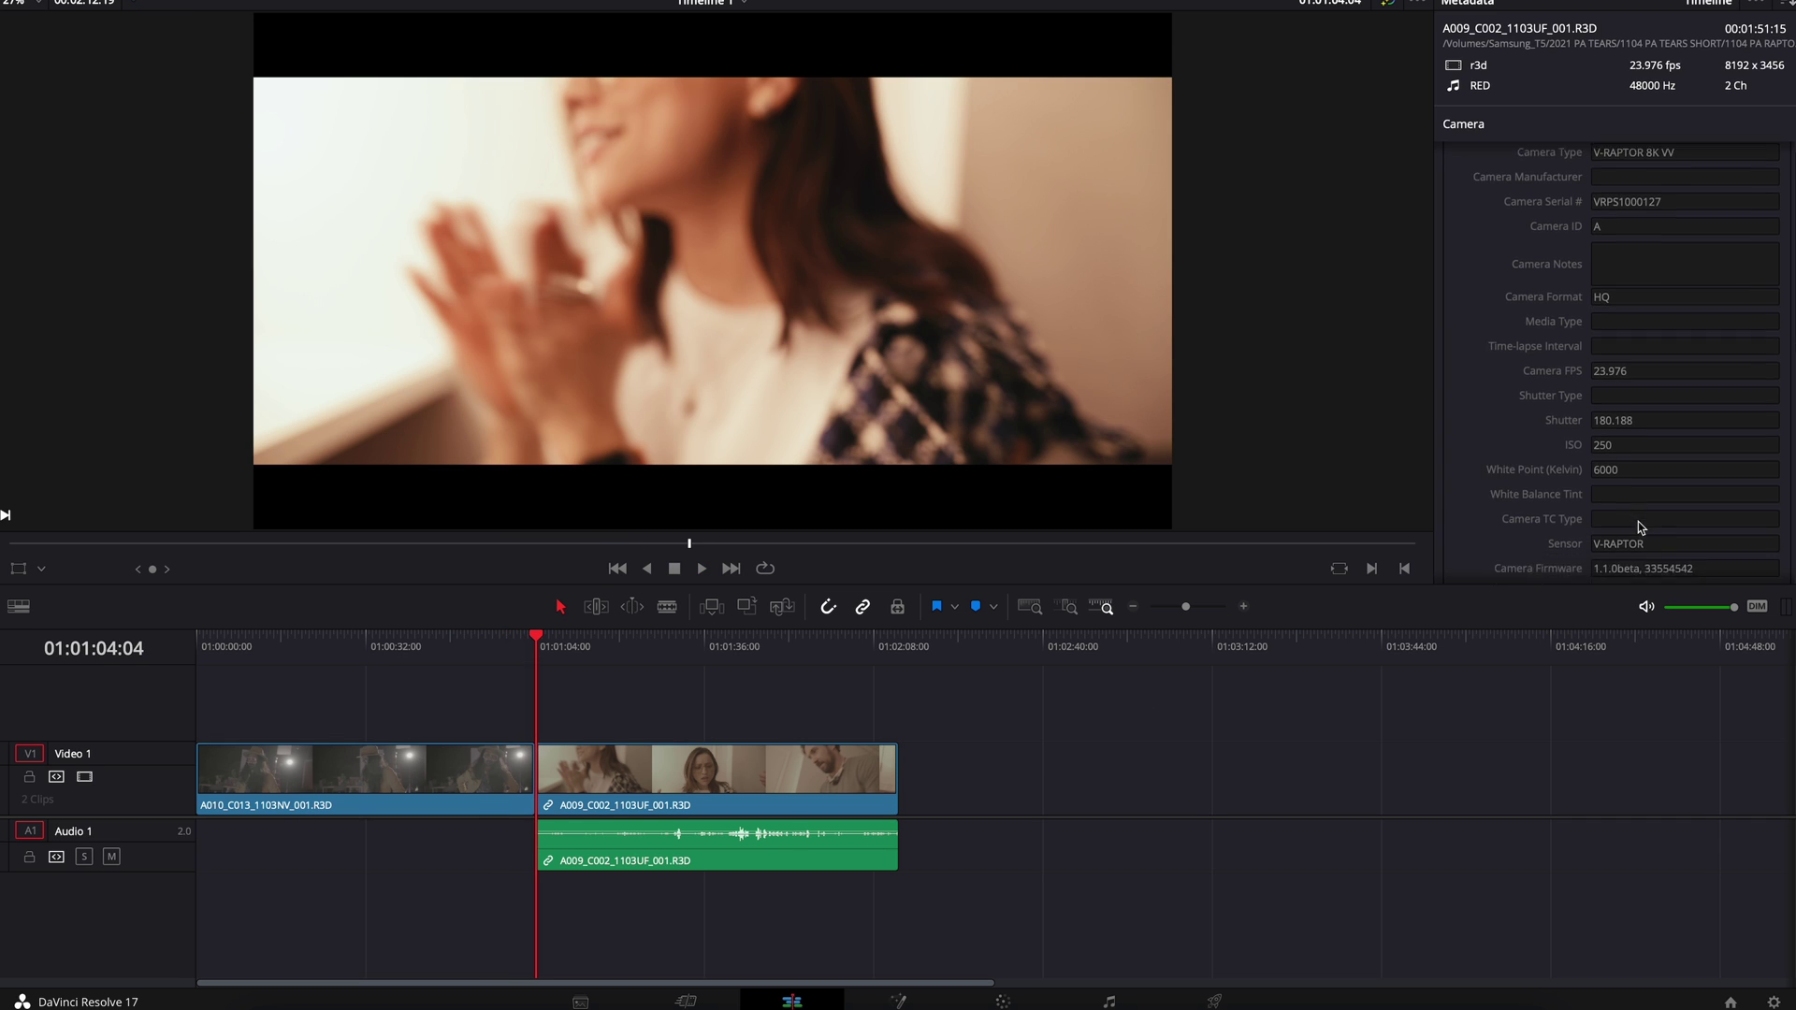
scroll(1639, 526, "up", 2)
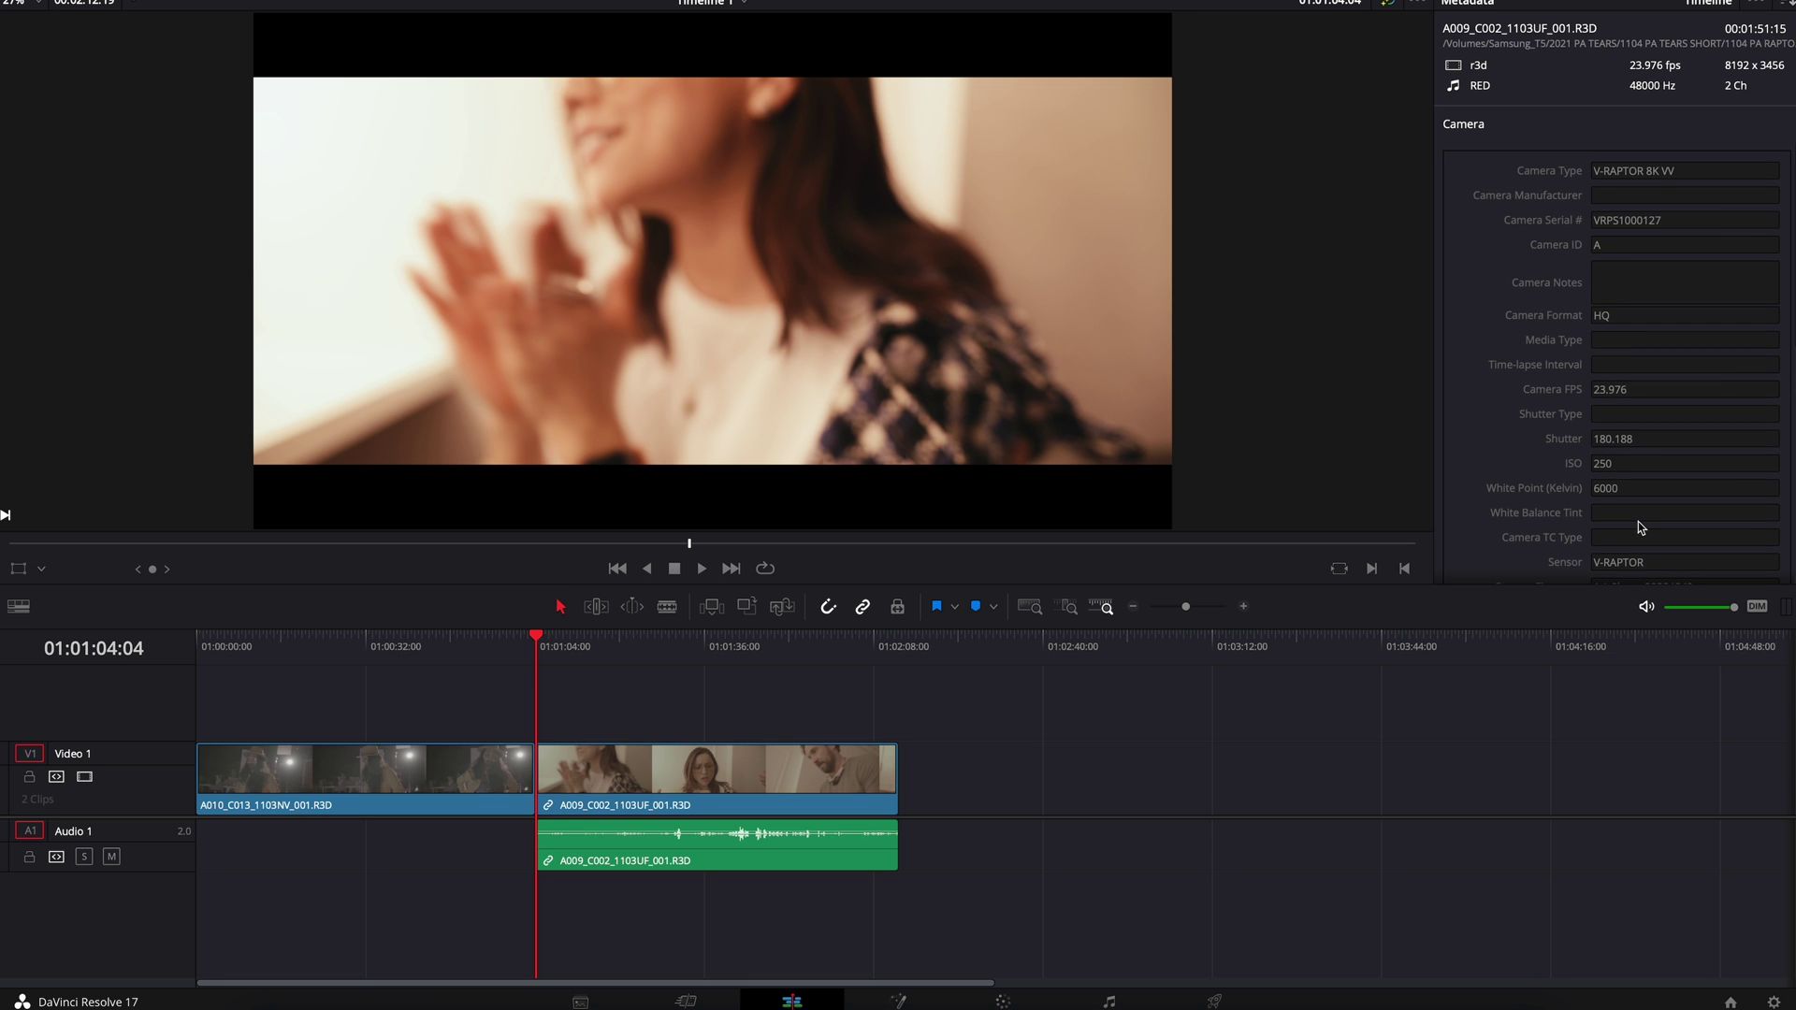
scroll(1639, 525, "down", 2)
scroll(1639, 527, "up", 2)
key("space")
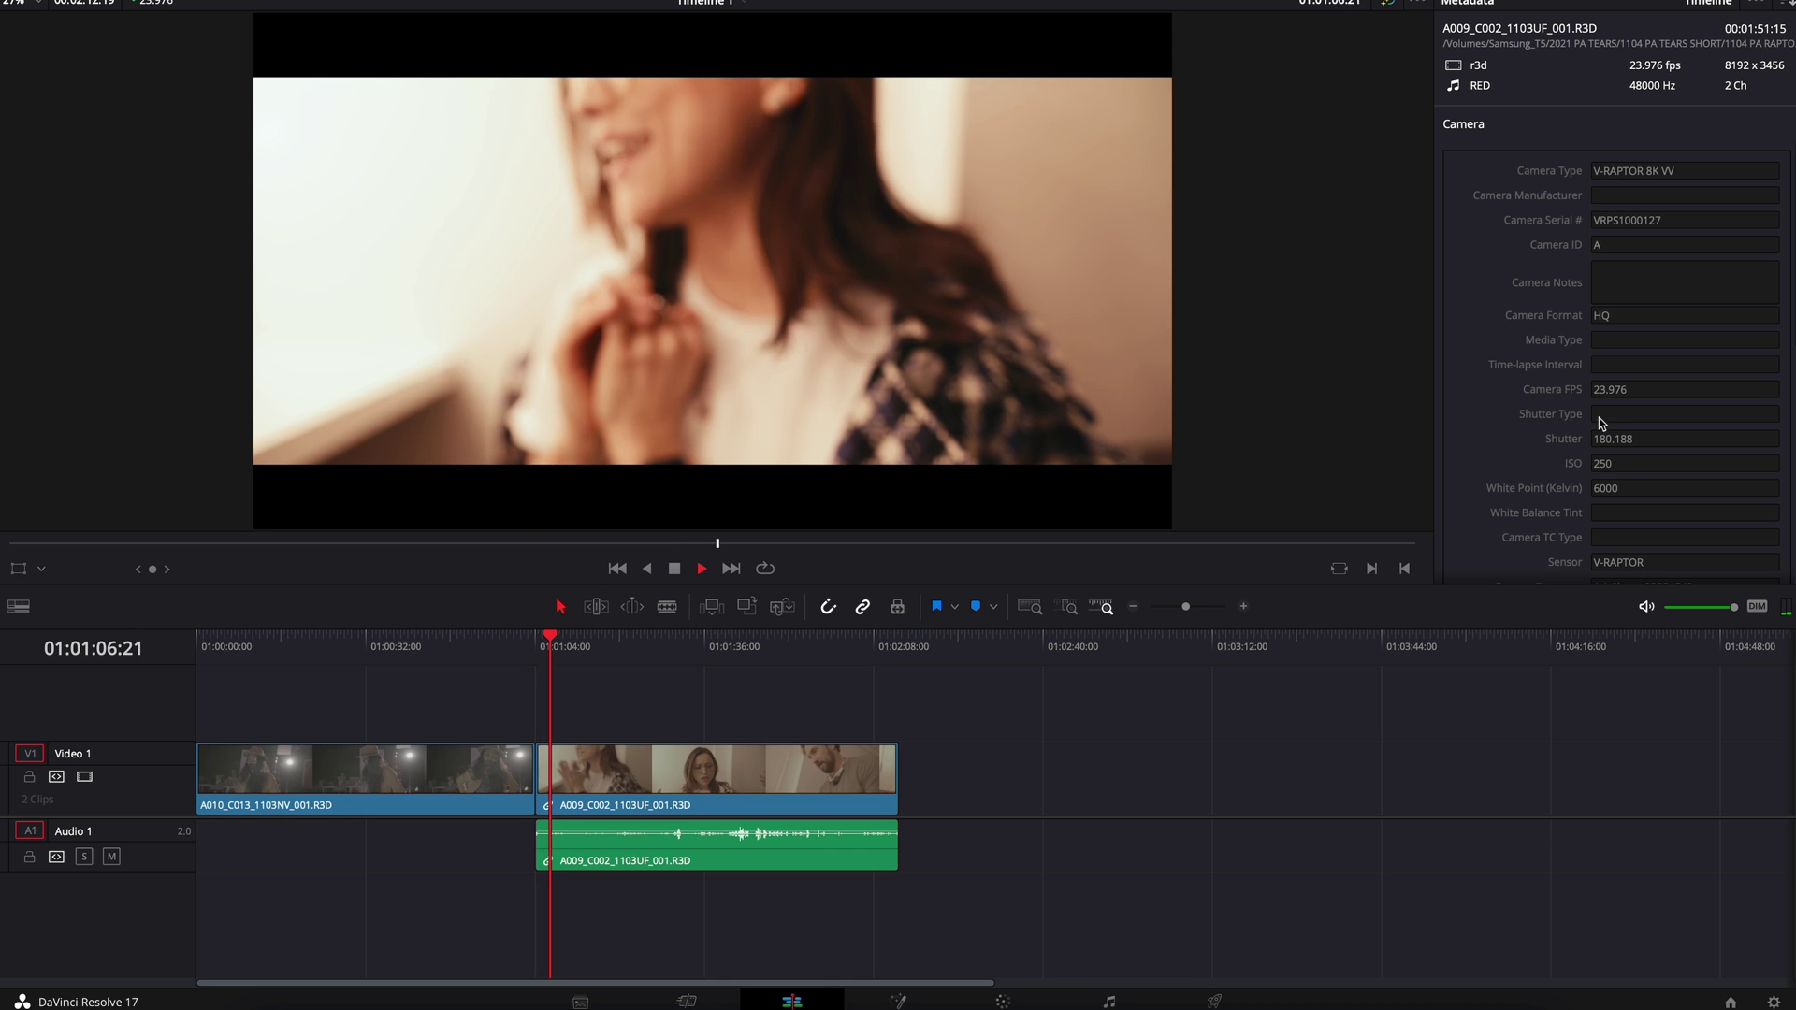
scroll(1599, 419, "down", 1)
scroll(1598, 419, "up", 1)
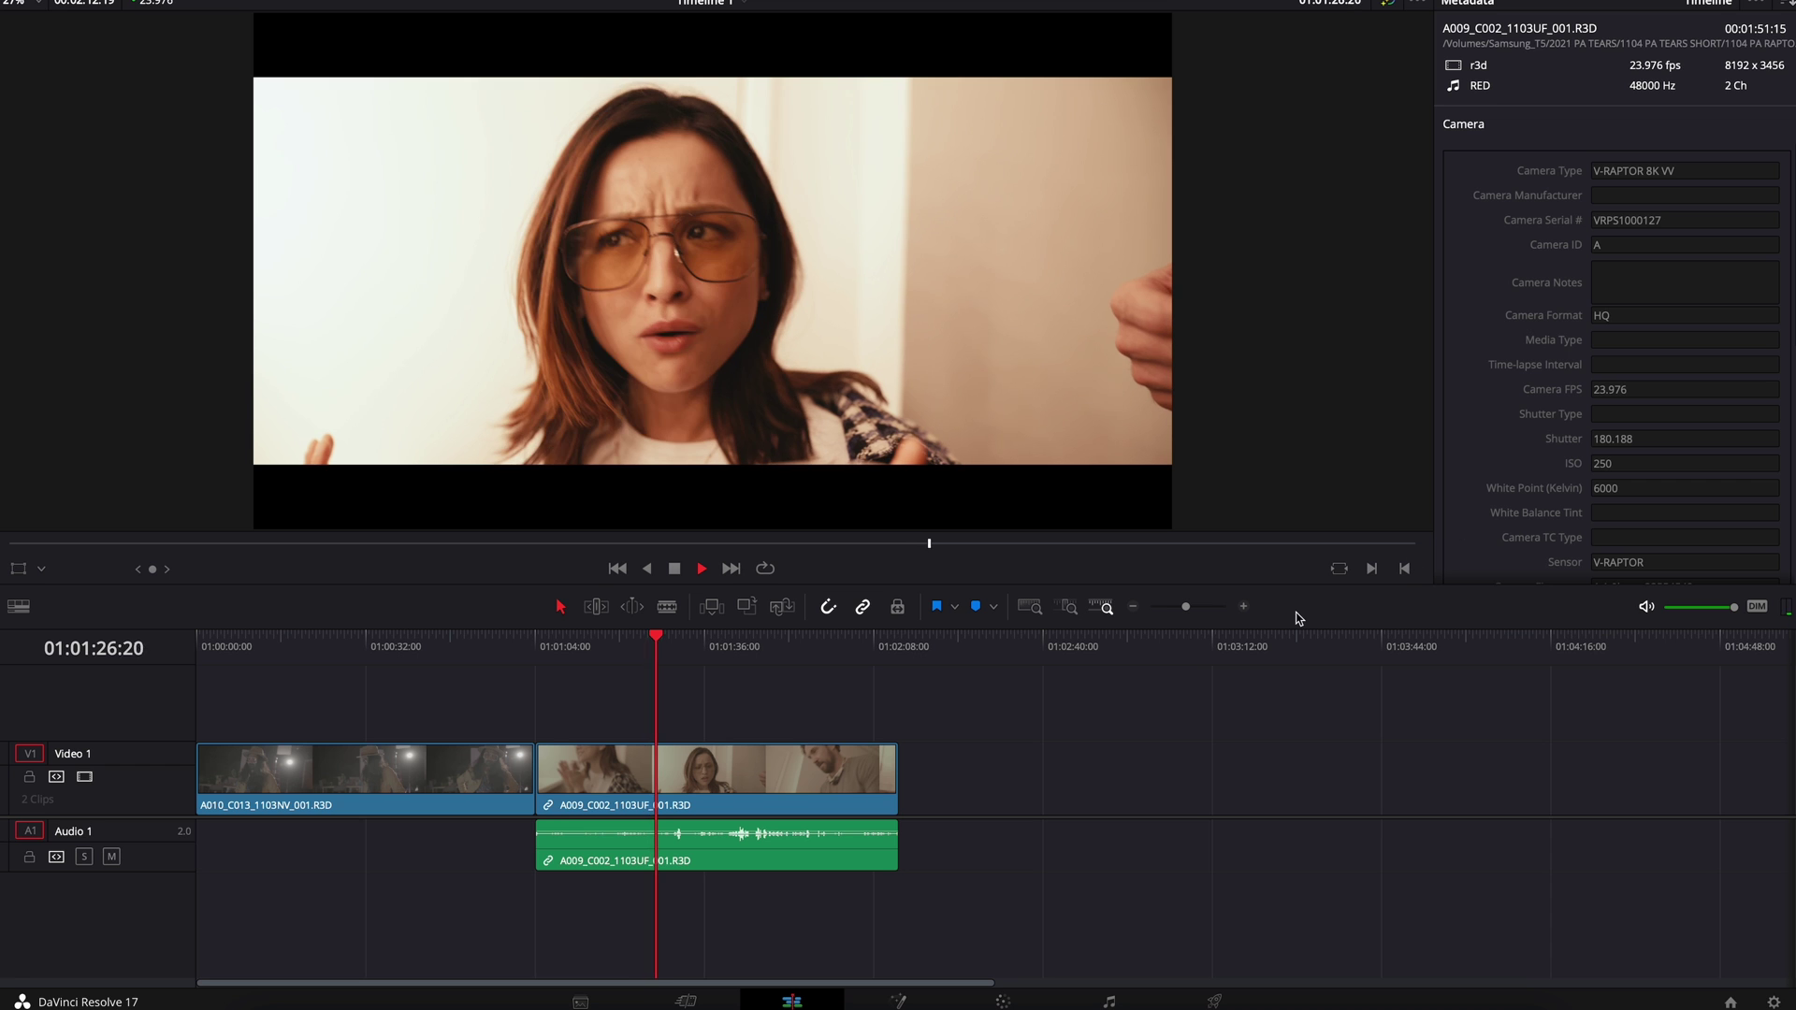
Stop playback, save Half res. premium RED decode quality, and replay A009 from its start
key("space")
left_click(157, 4)
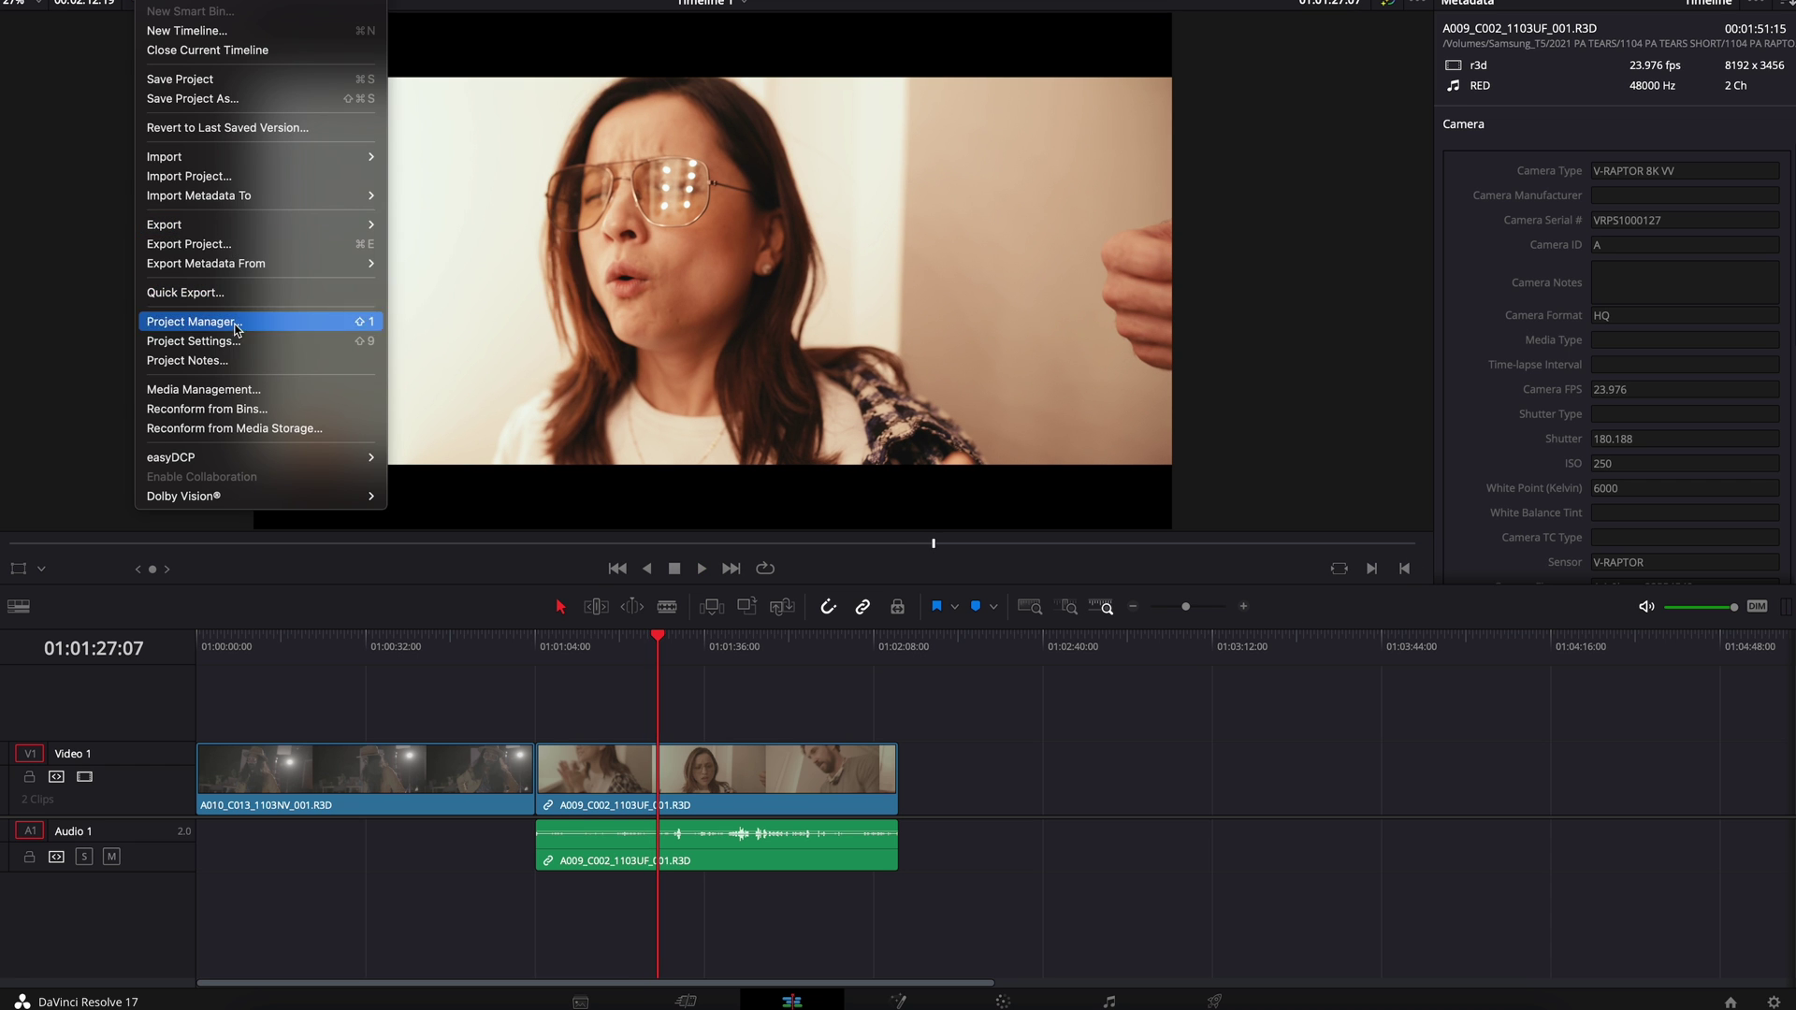
left_click(189, 341)
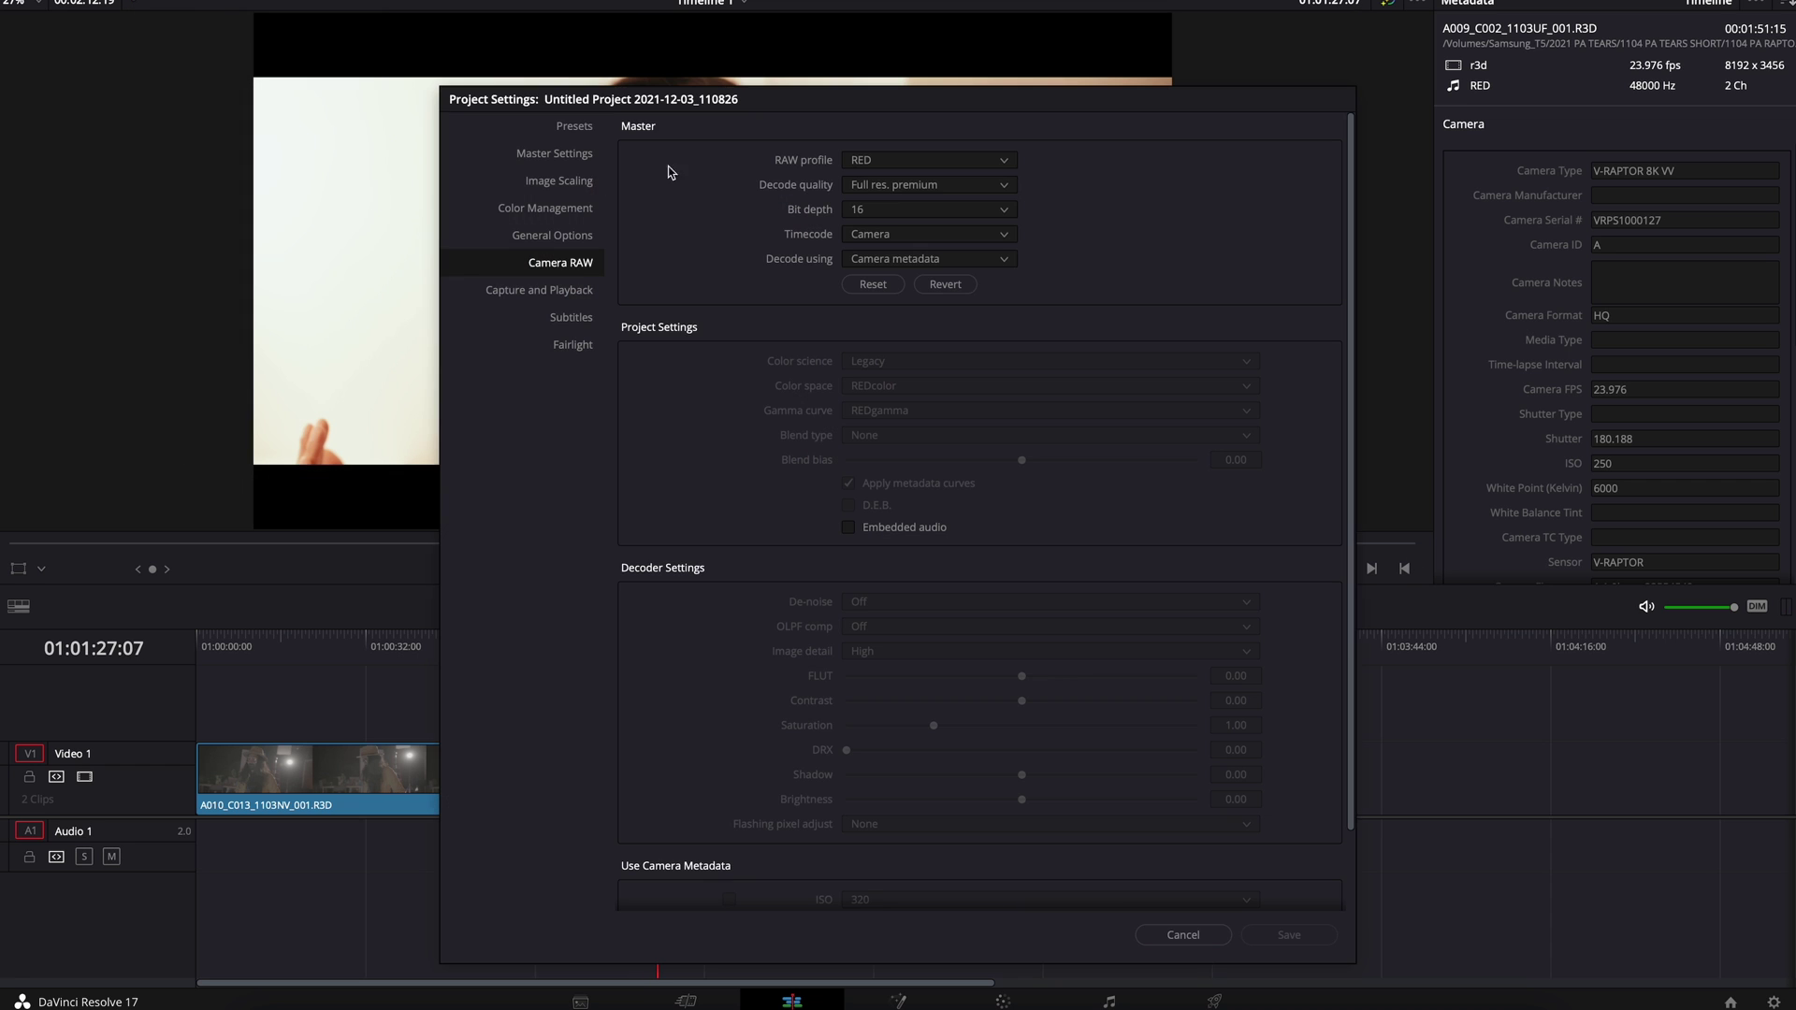
left_click(907, 188)
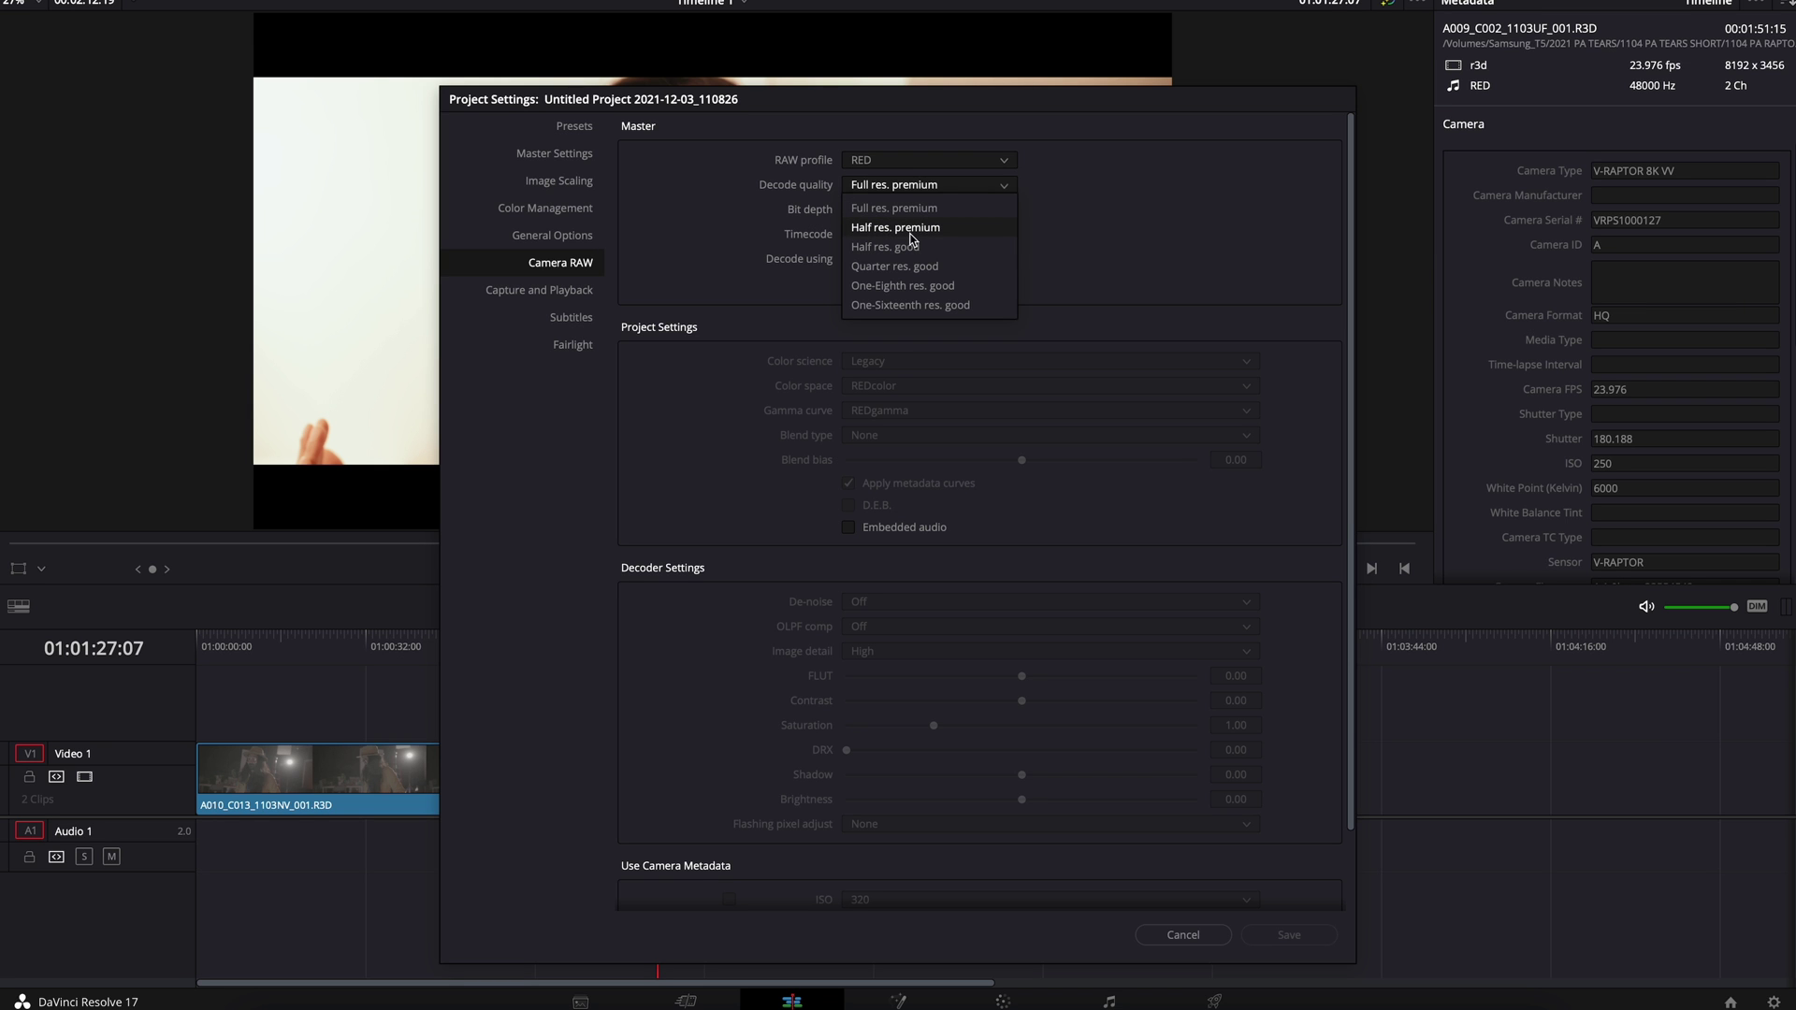
left_click(920, 229)
left_click(1287, 934)
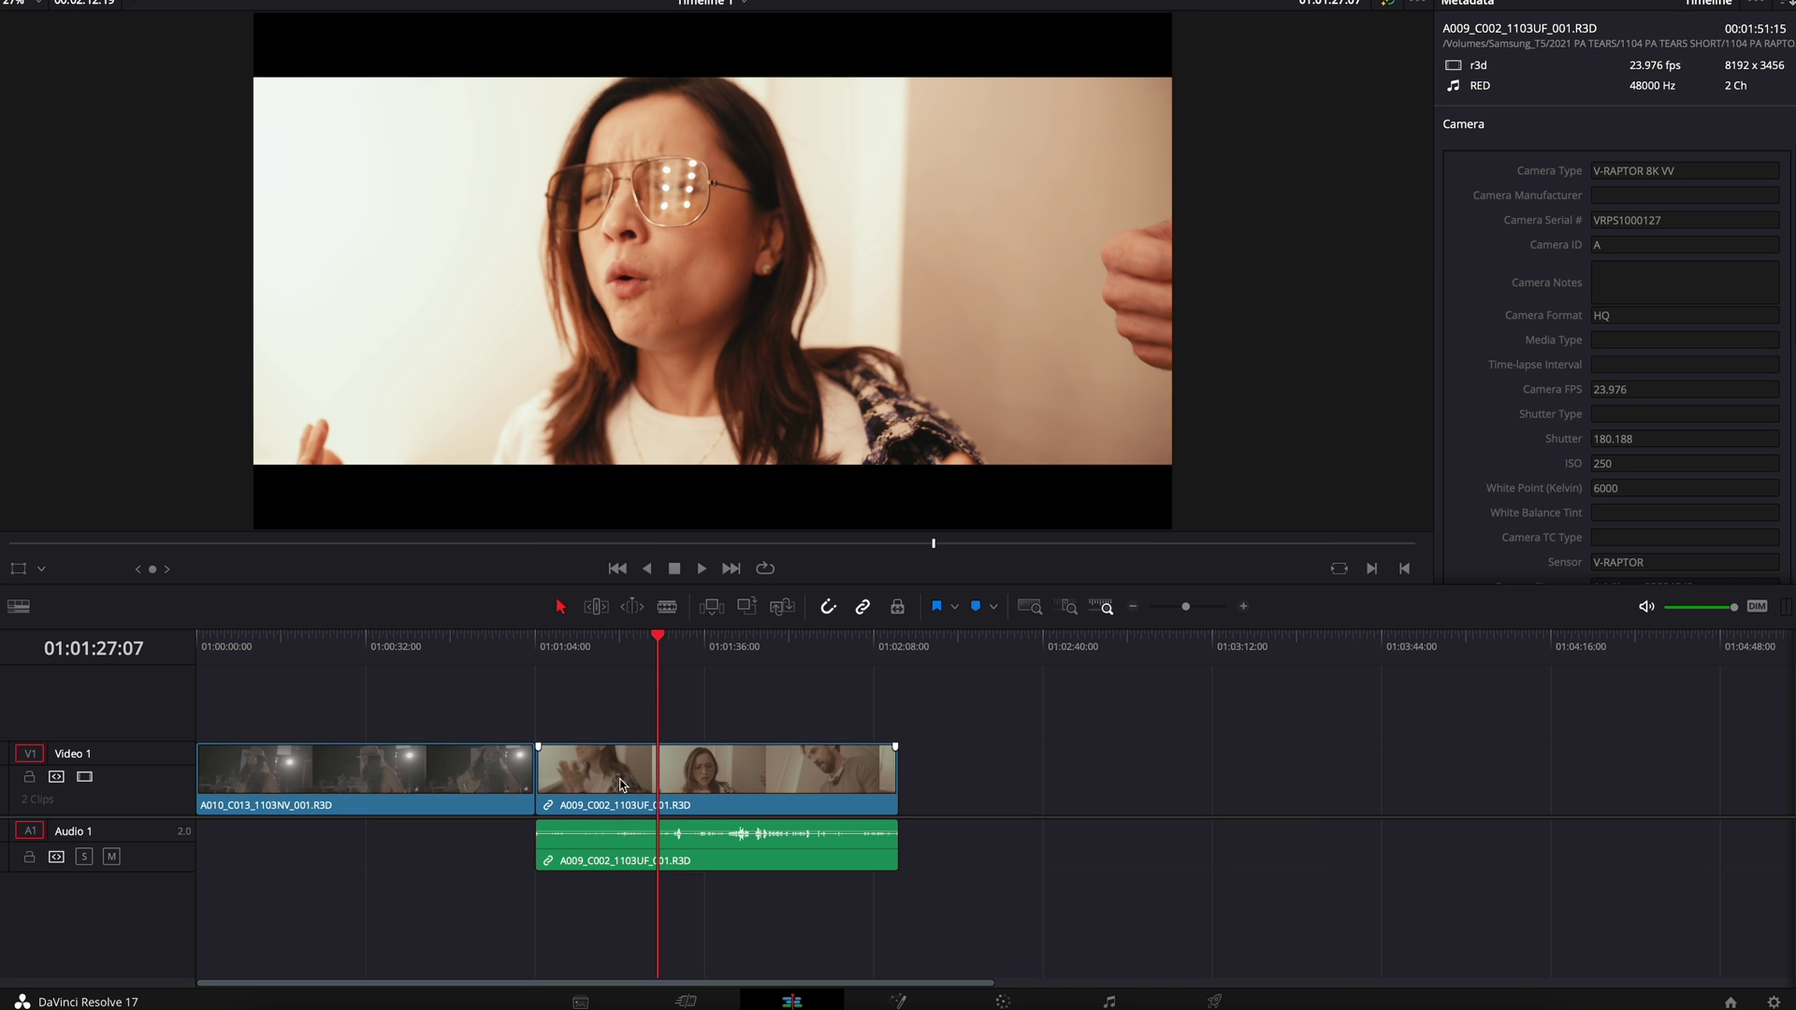
left_click_drag(557, 656, 541, 655)
key("space")
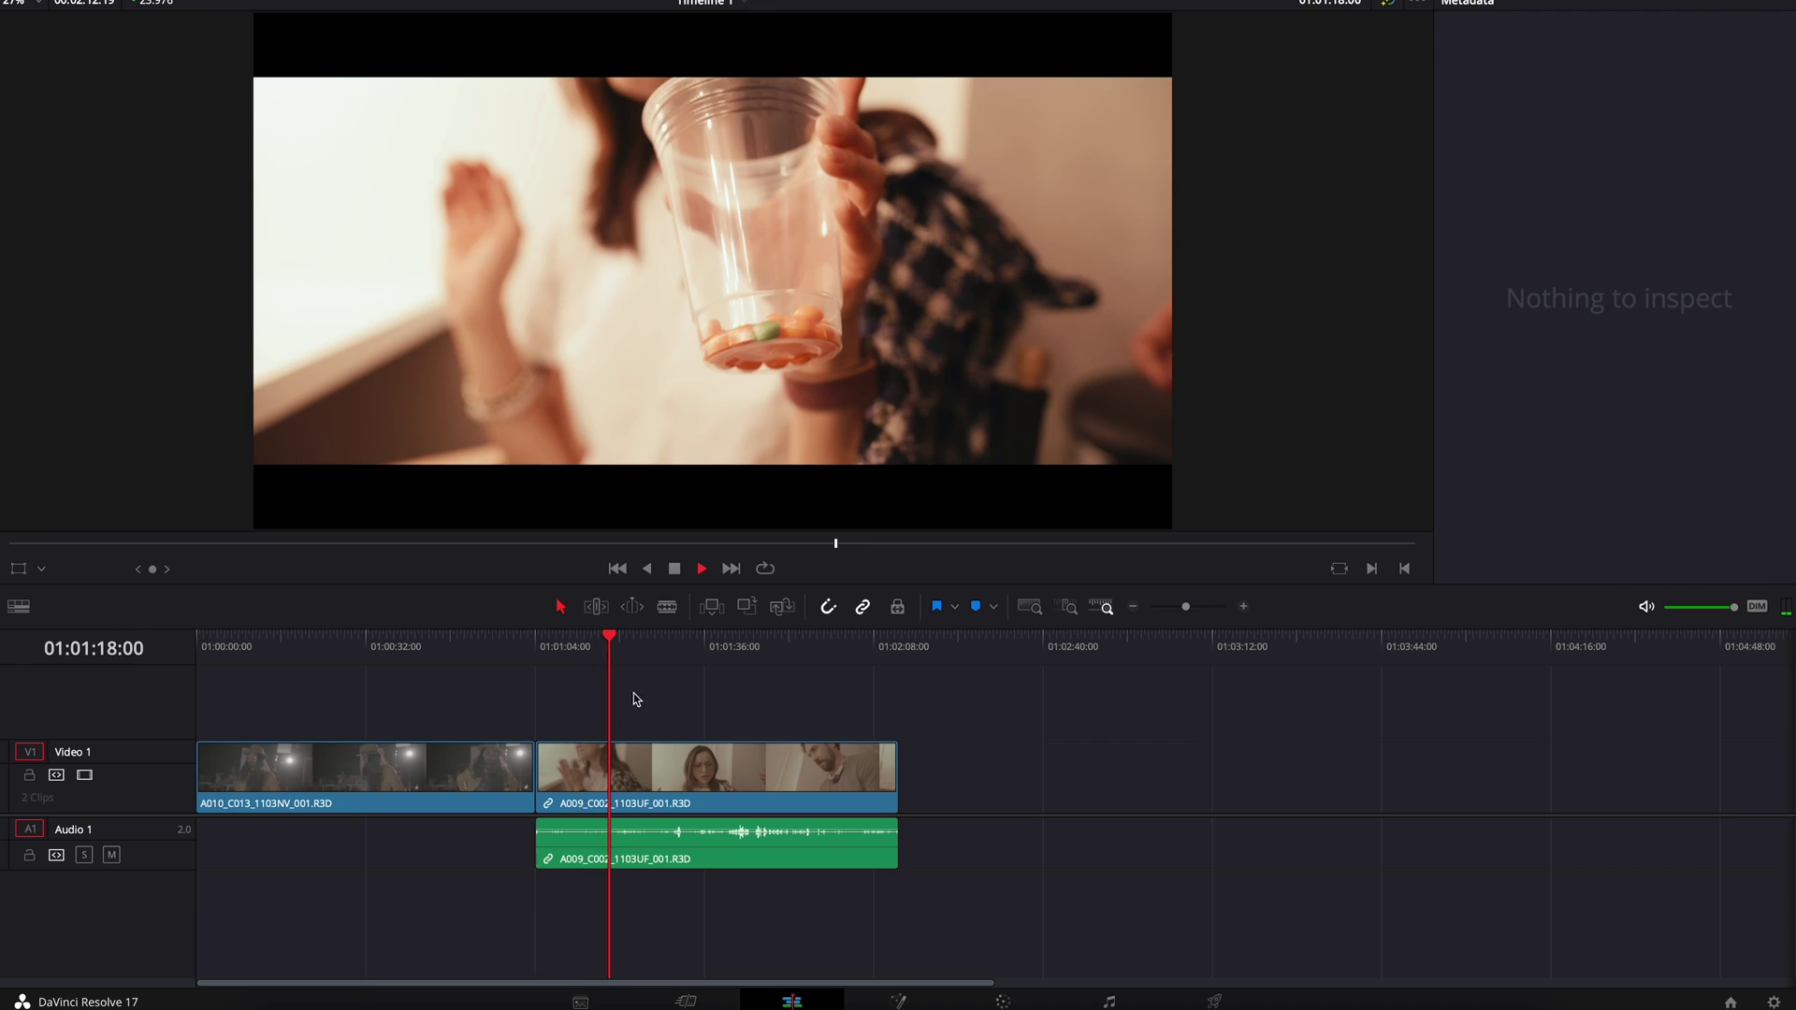
Select clip A009, set rendering to QuickTime H.265, queue the job and render all
left_click(668, 763)
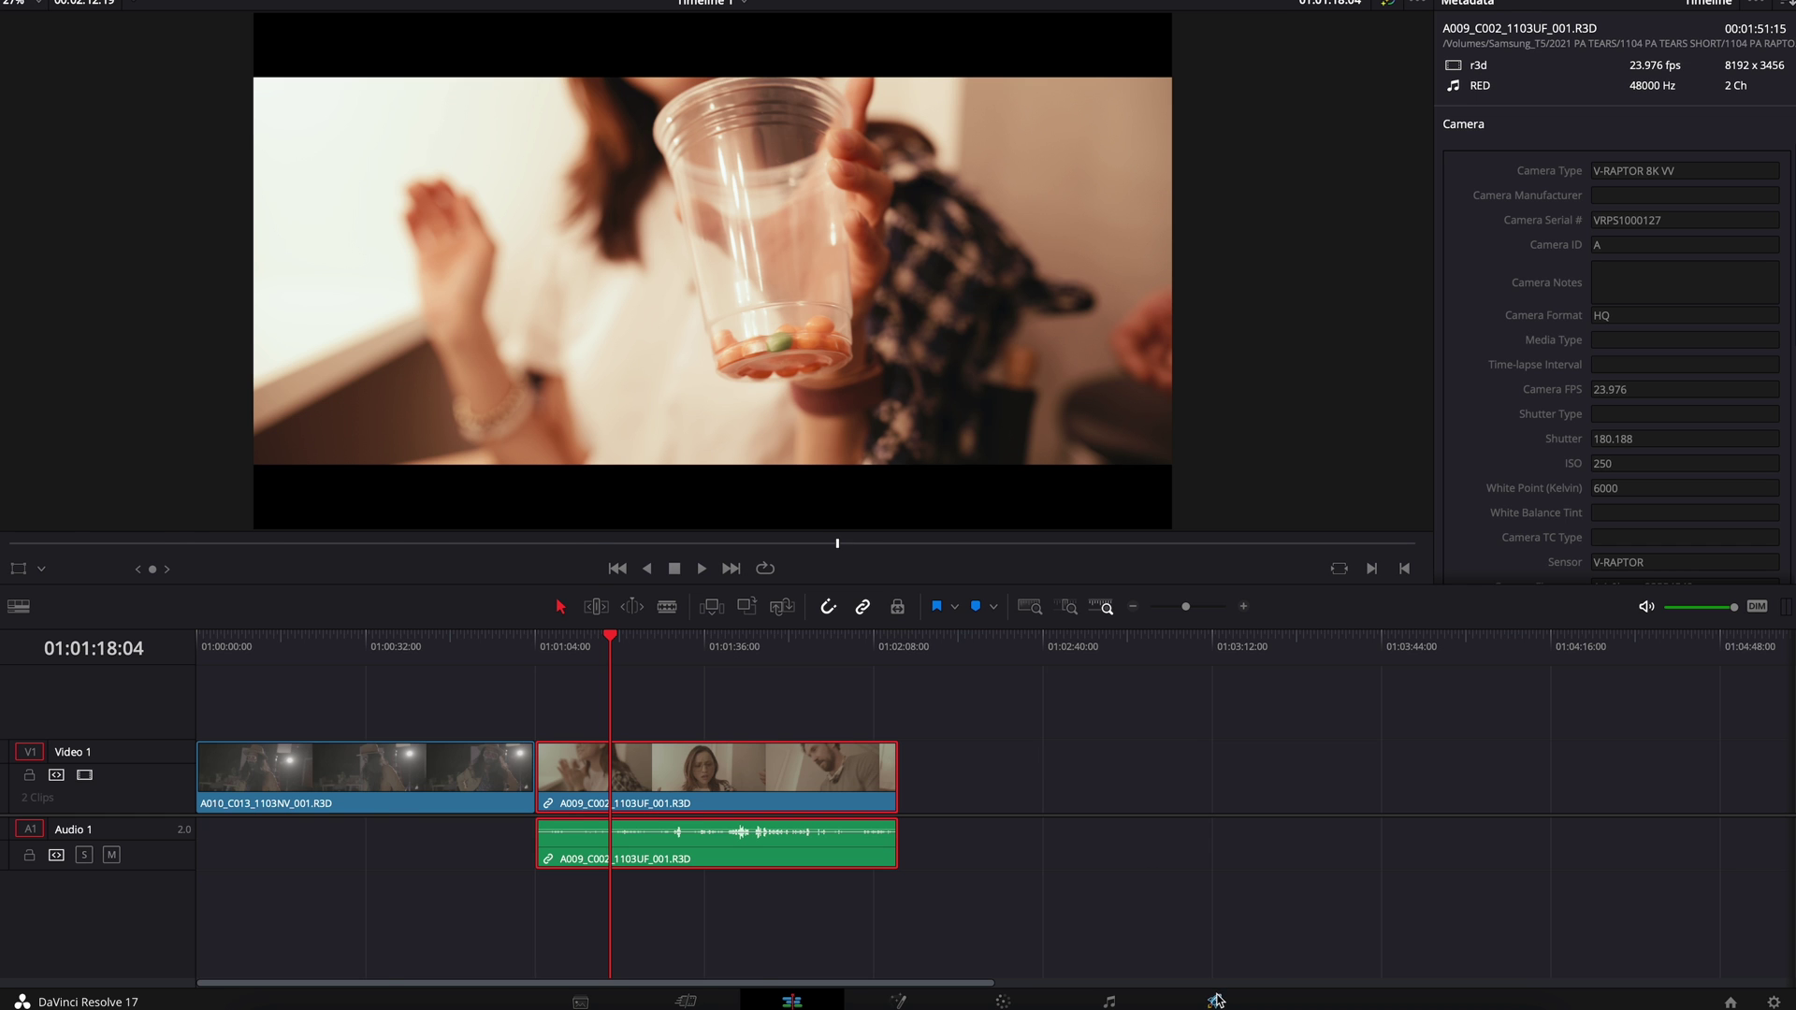
left_click(1216, 1001)
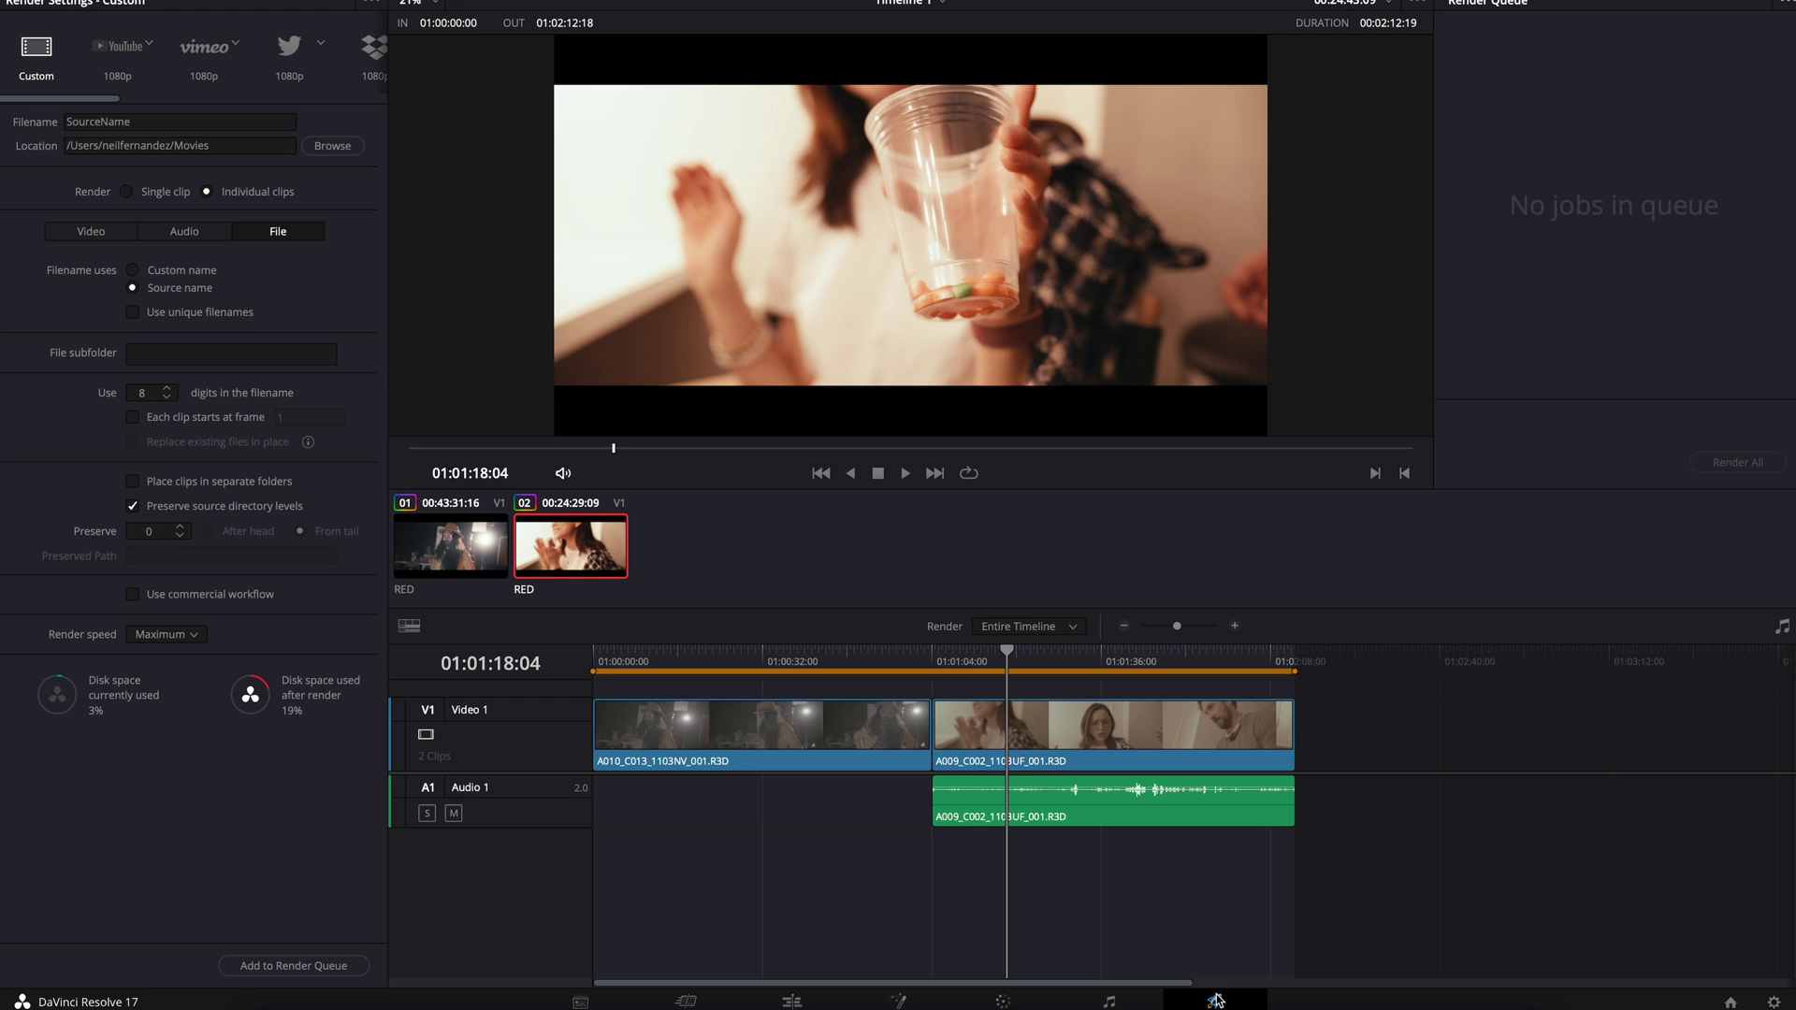
left_click(92, 230)
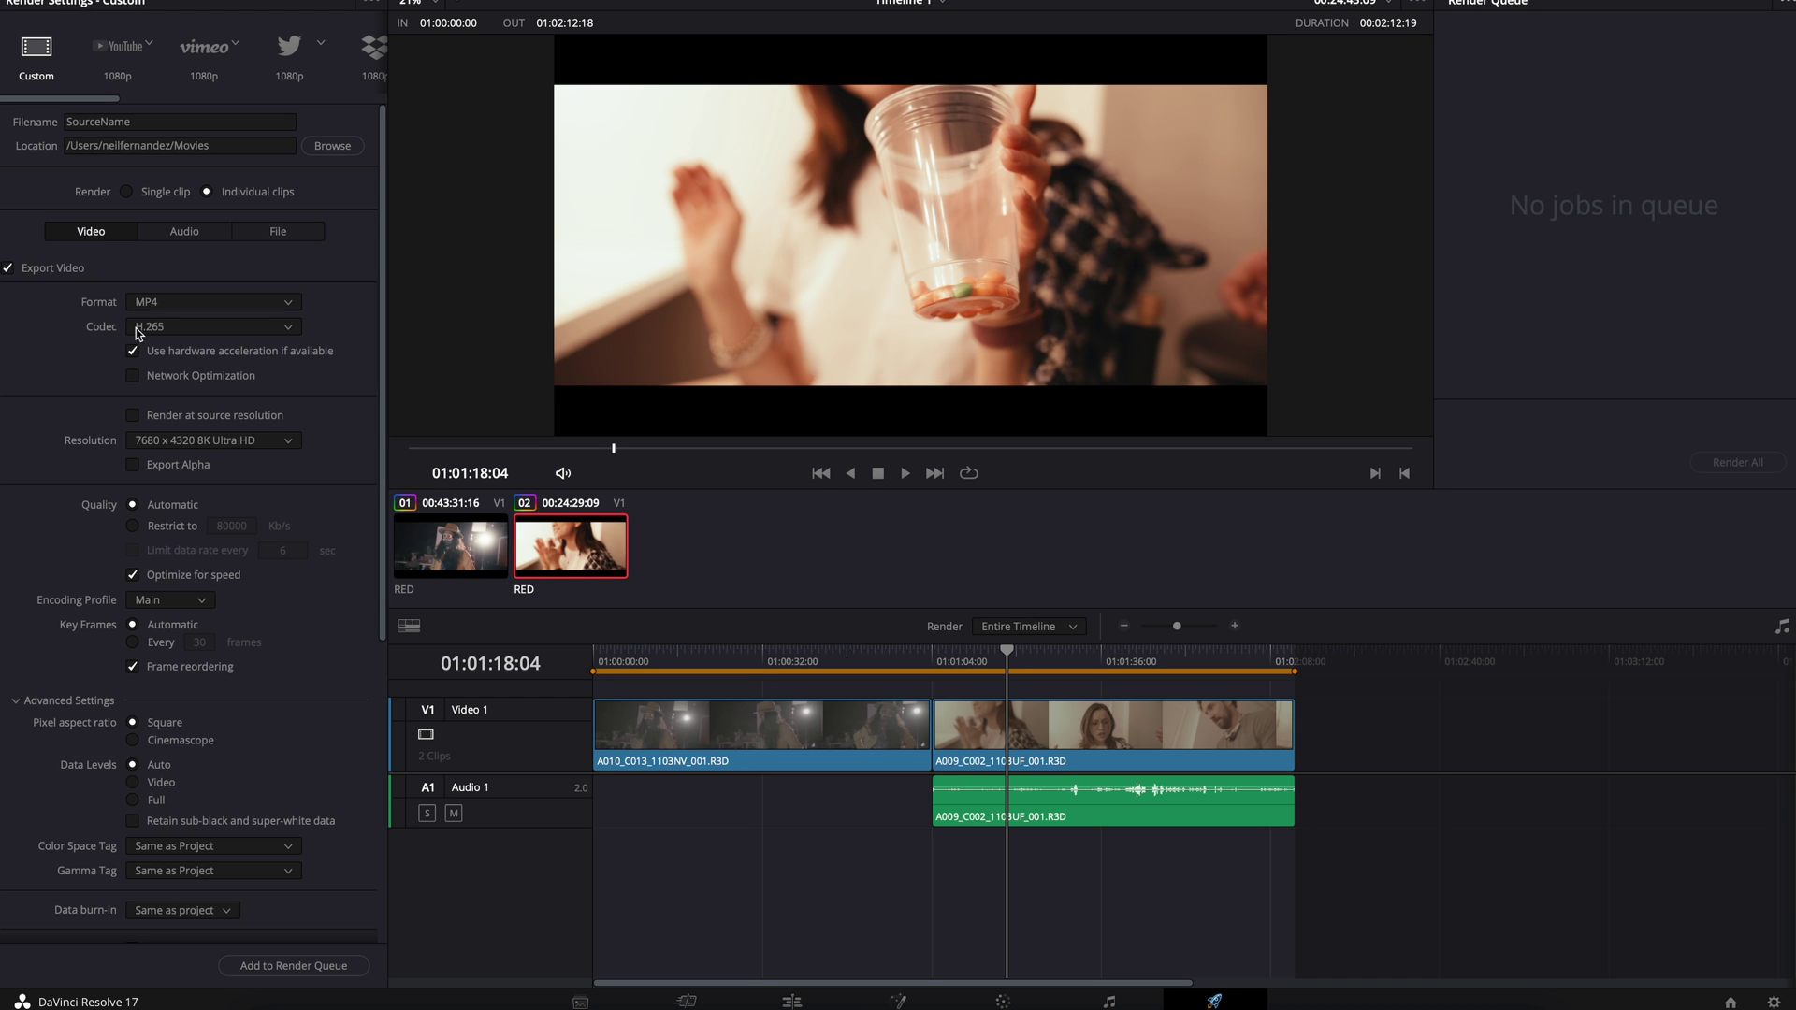
left_click(192, 314)
scroll(193, 456, "down", 3)
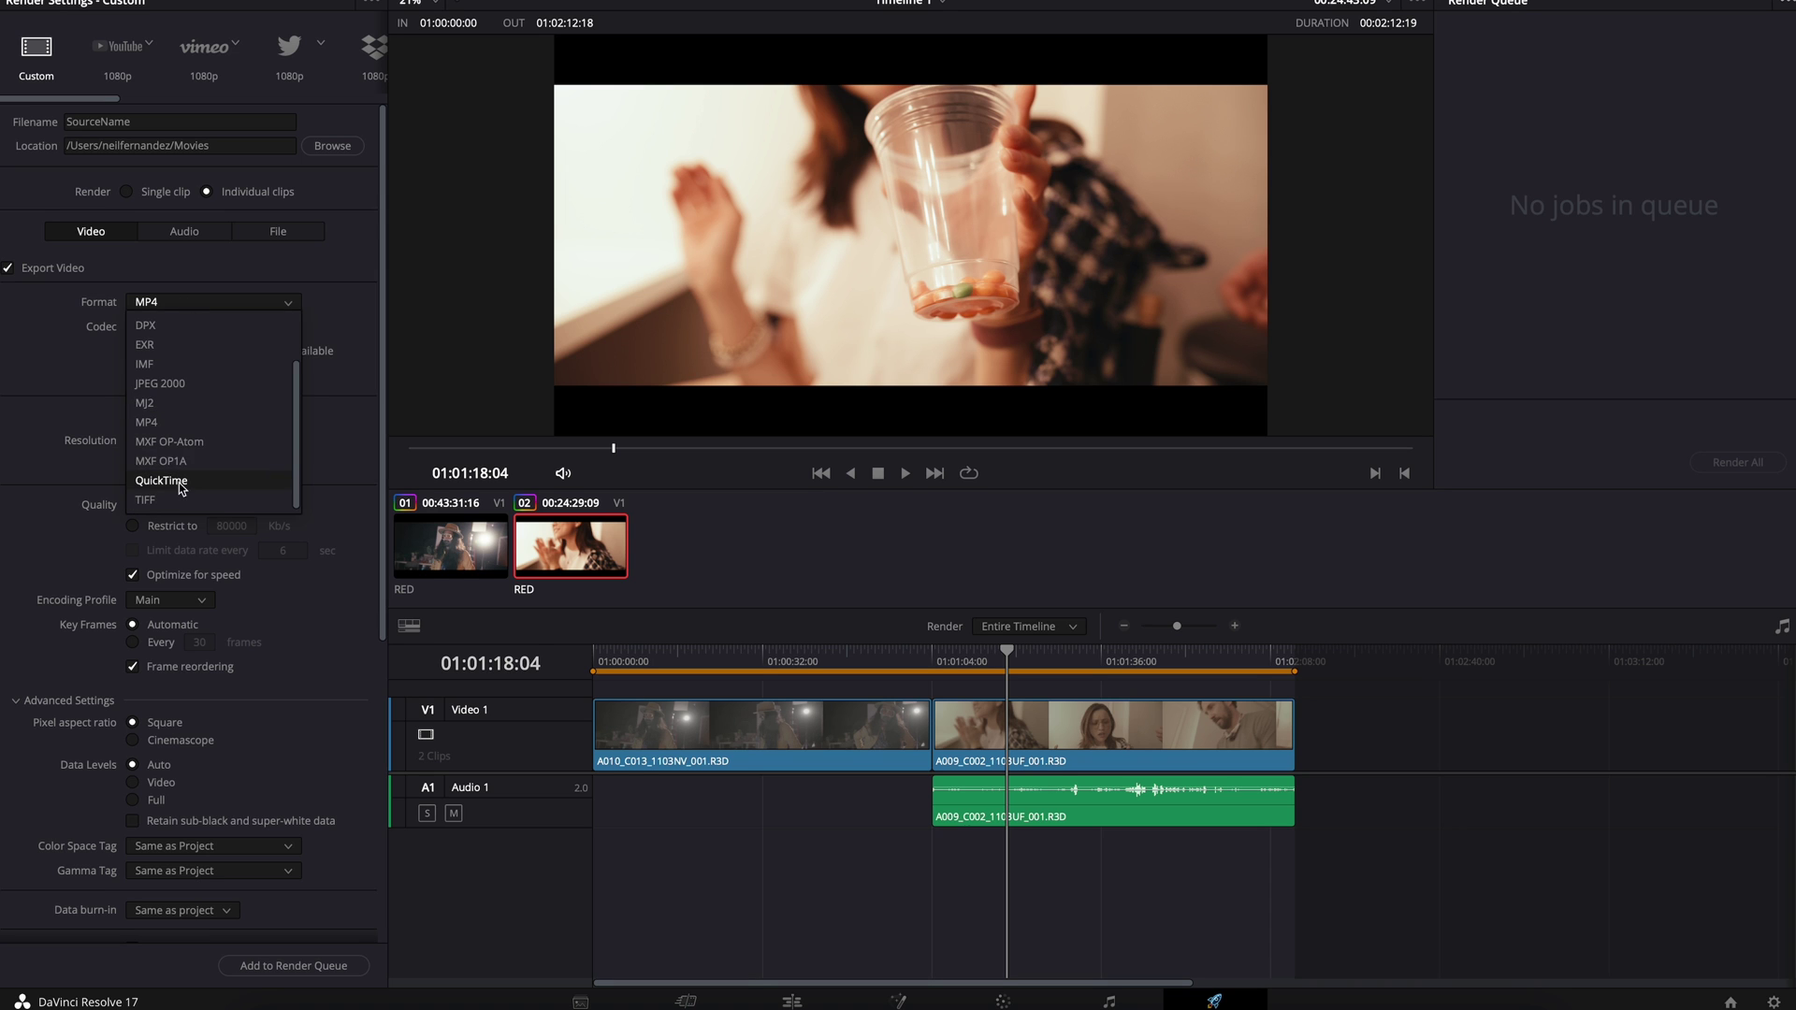
left_click(179, 483)
left_click(195, 329)
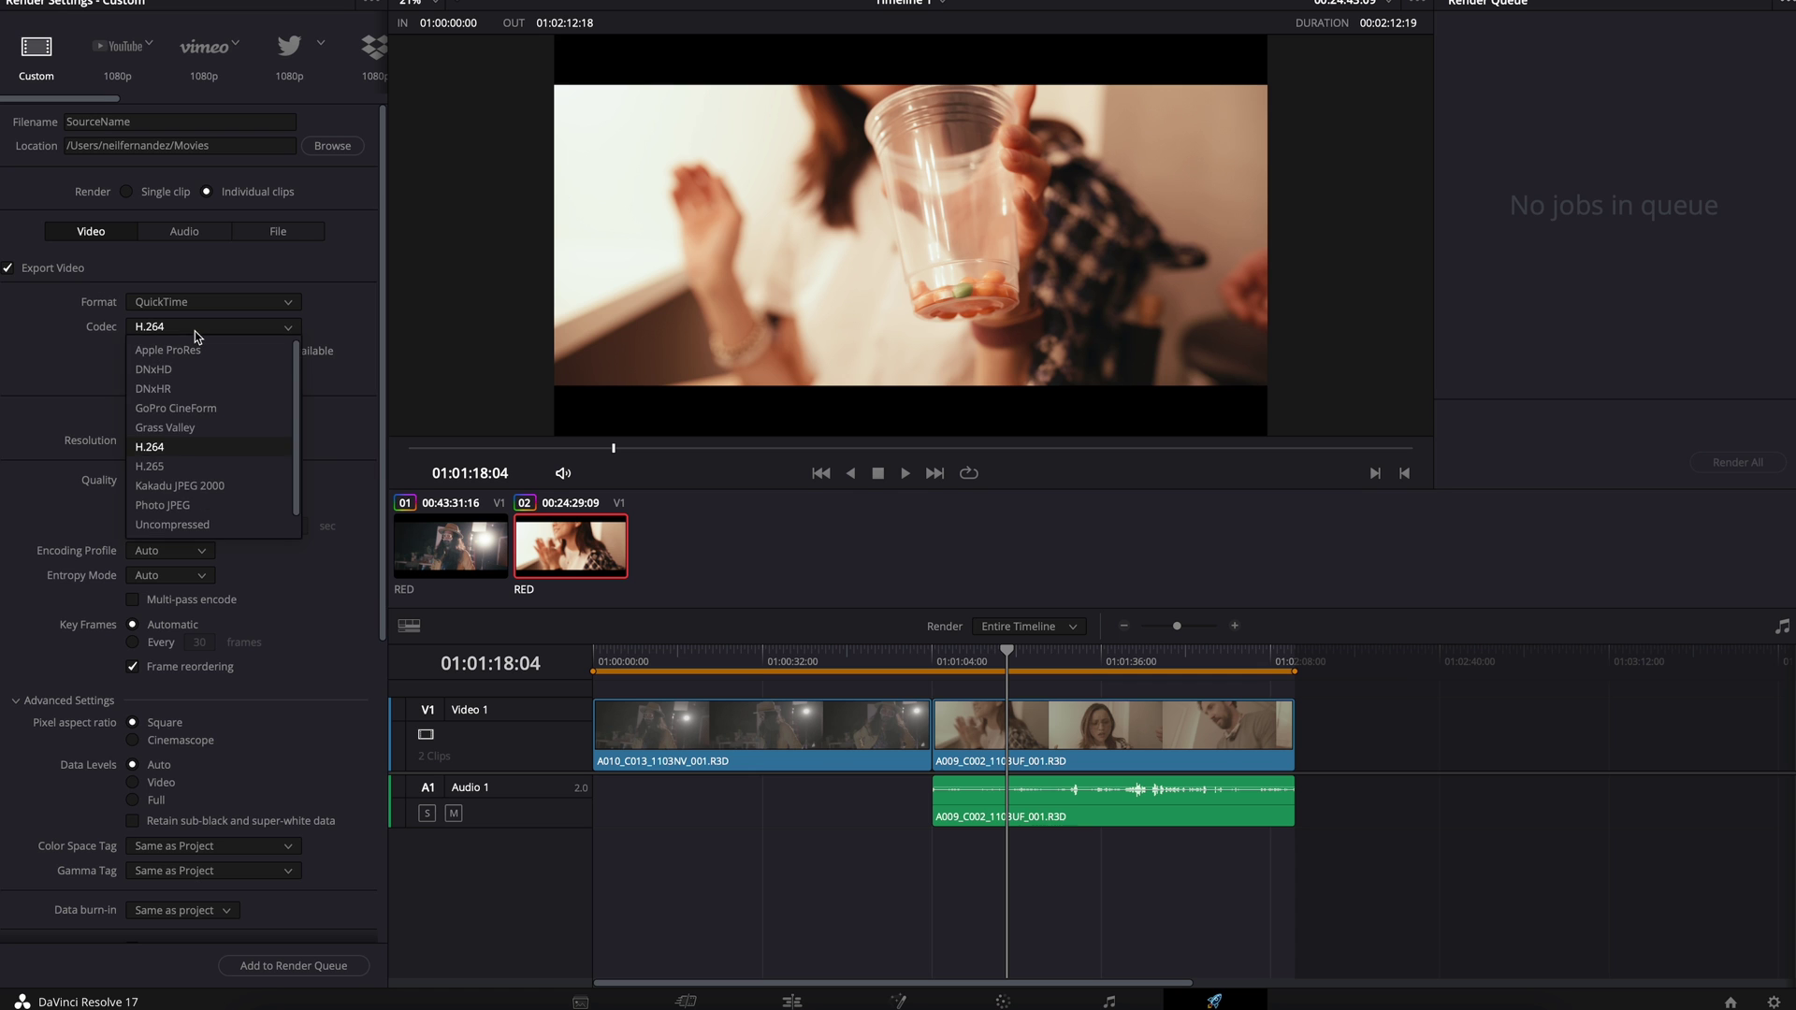
left_click(190, 464)
scroll(196, 534, "down", 2)
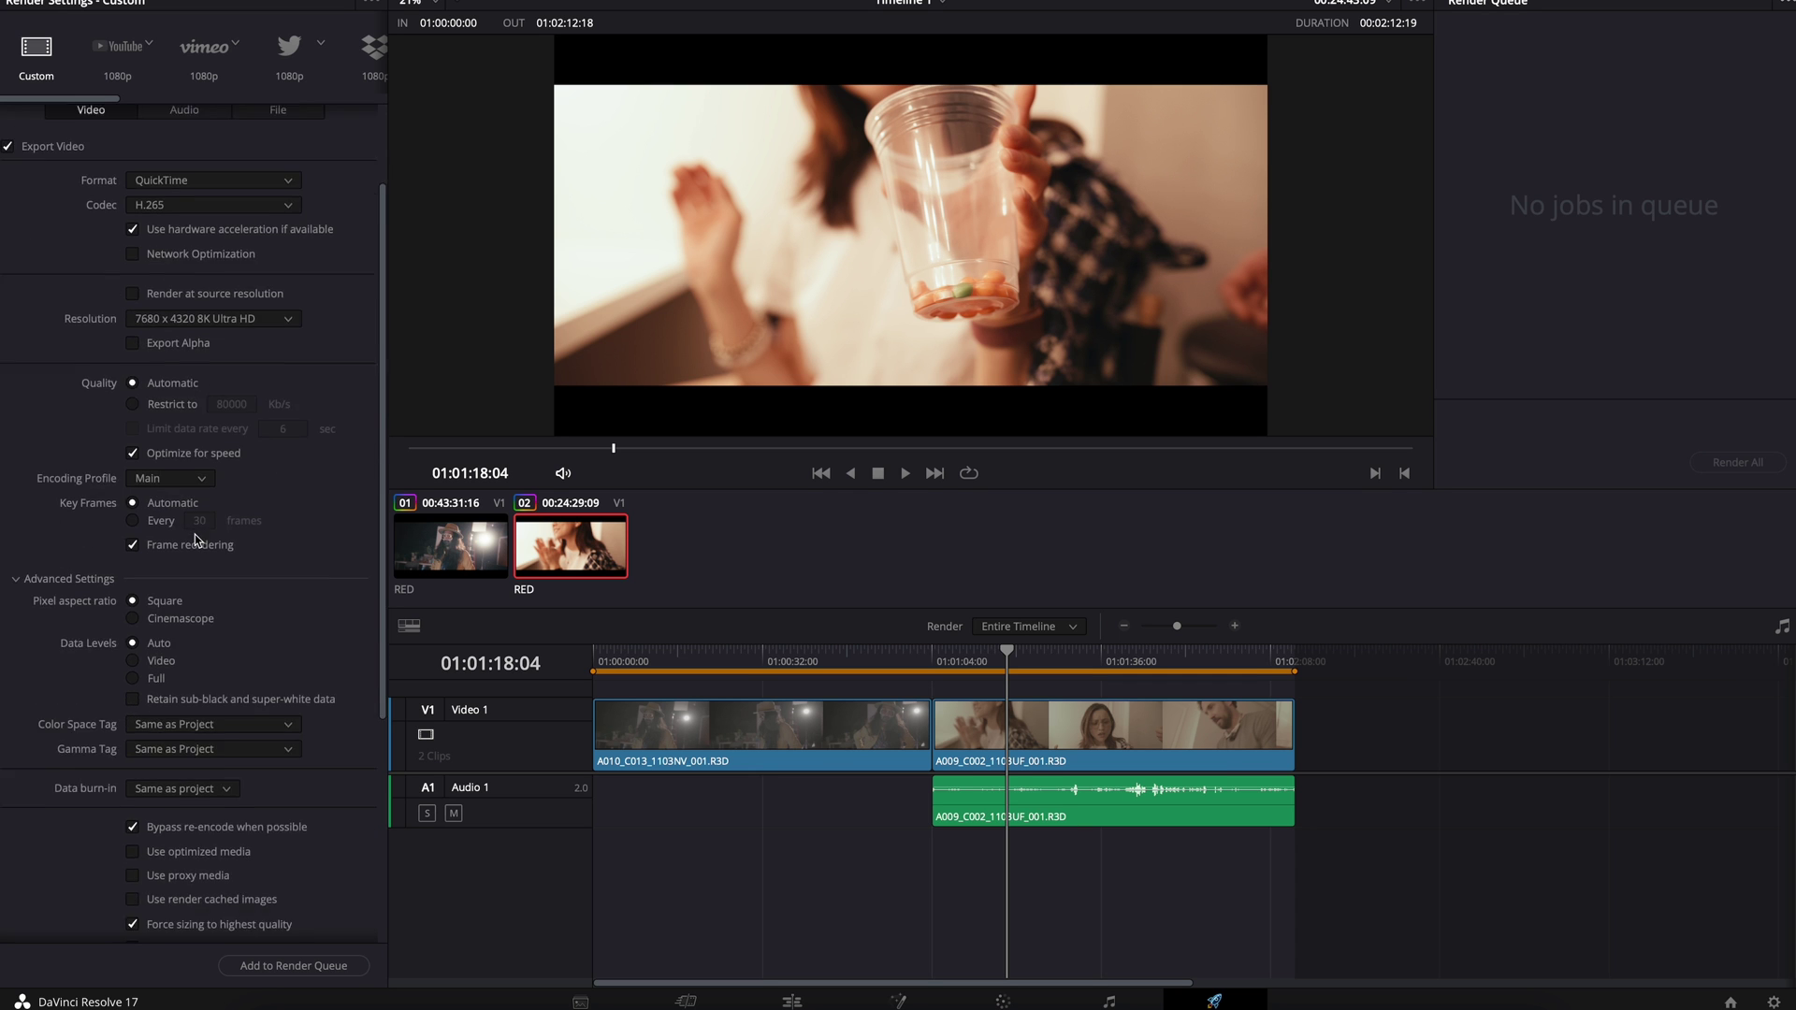
scroll(196, 534, "down", 3)
scroll(195, 535, "down", 2)
scroll(196, 535, "up", 7)
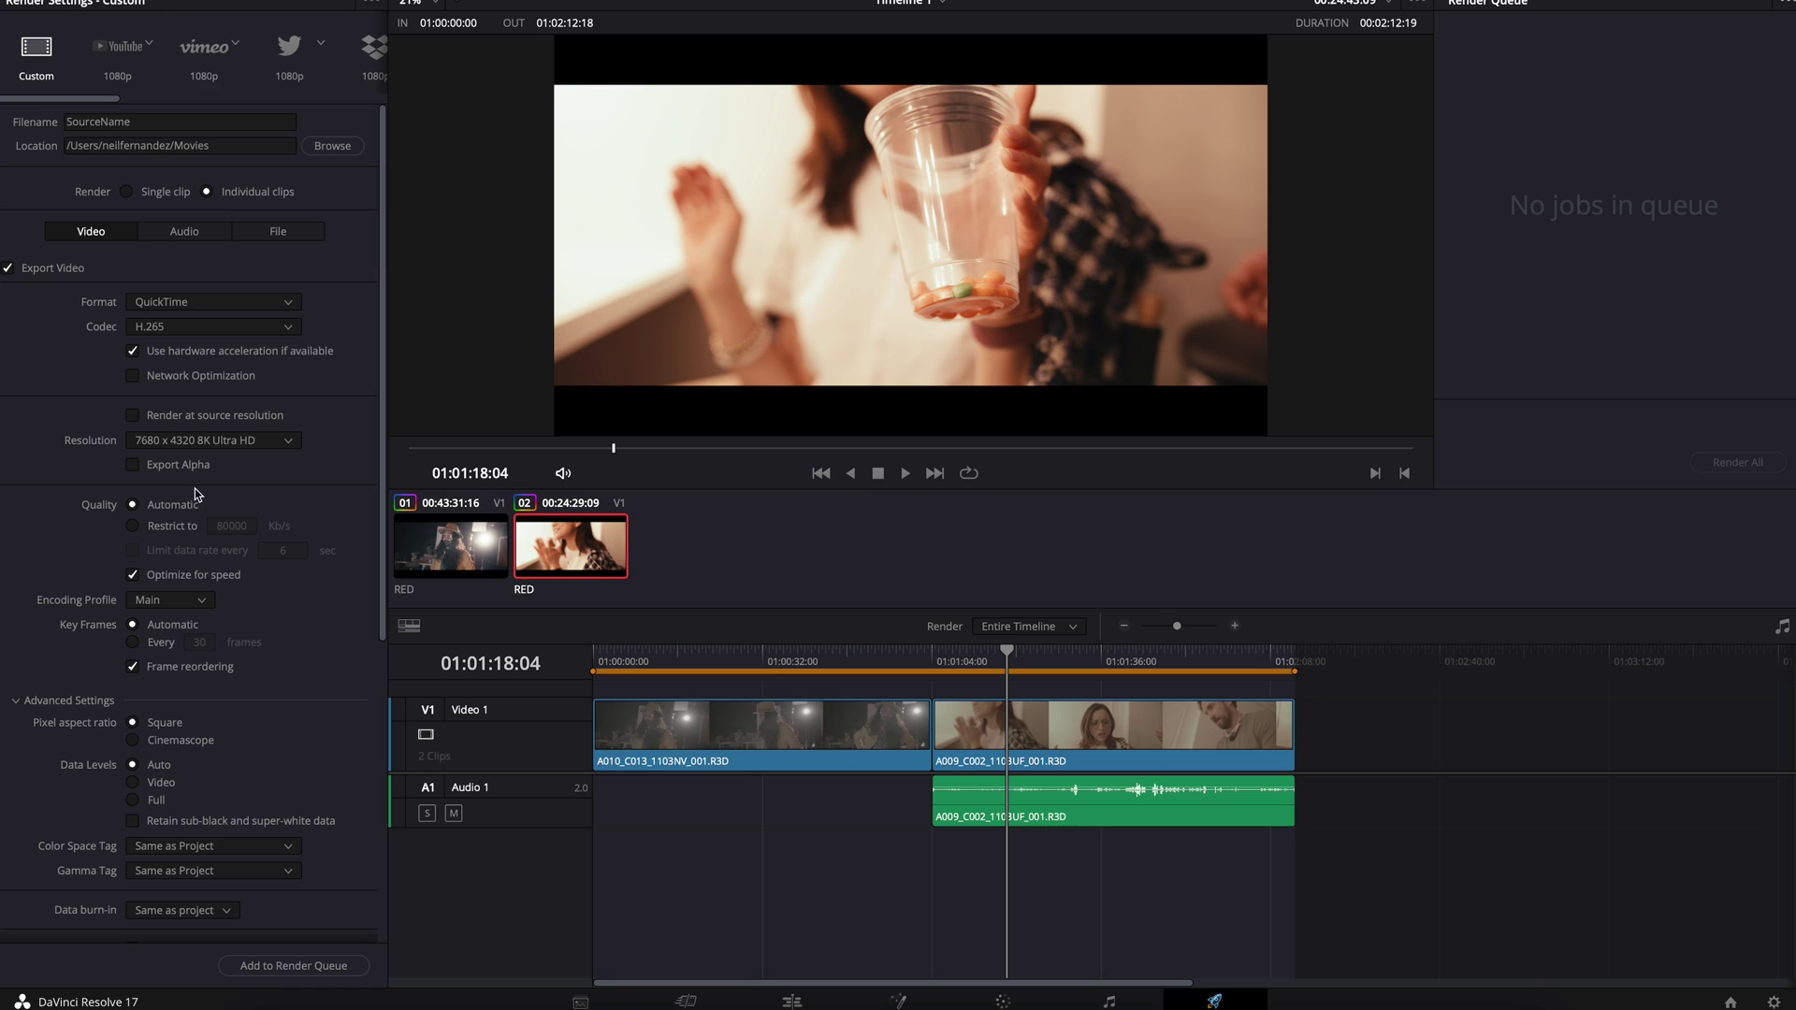
left_click(294, 966)
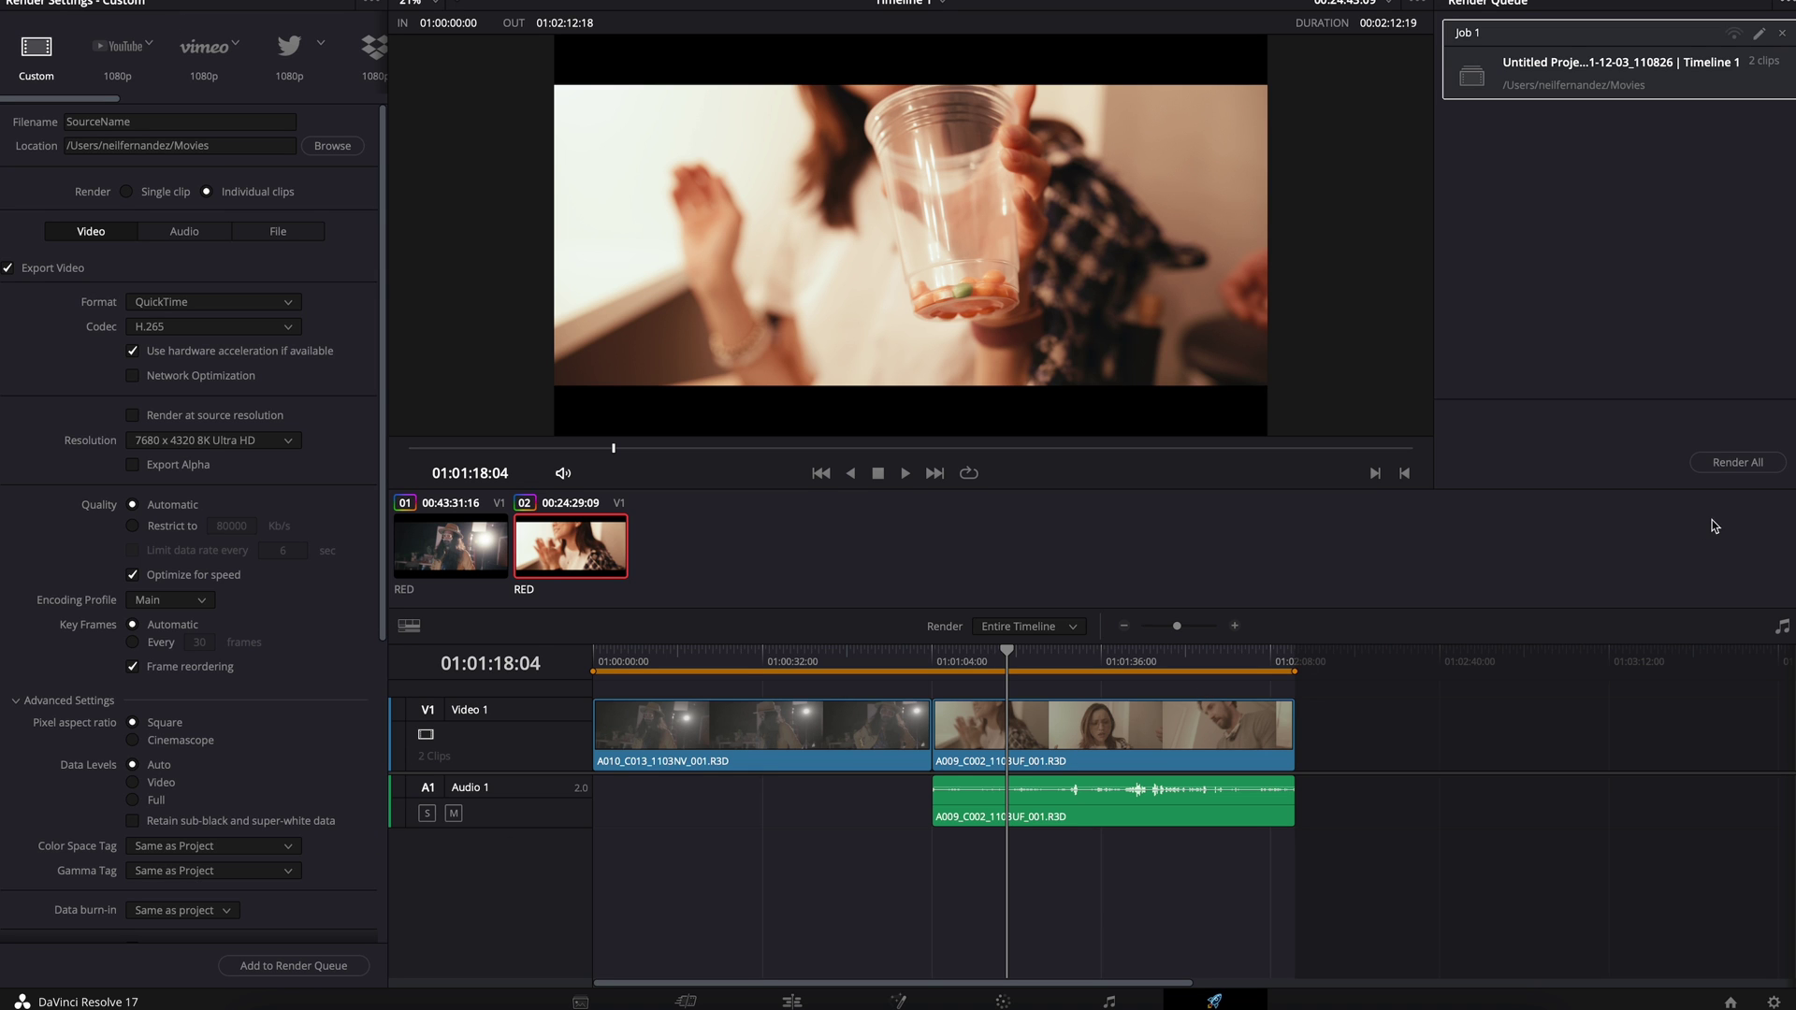
left_click(1741, 463)
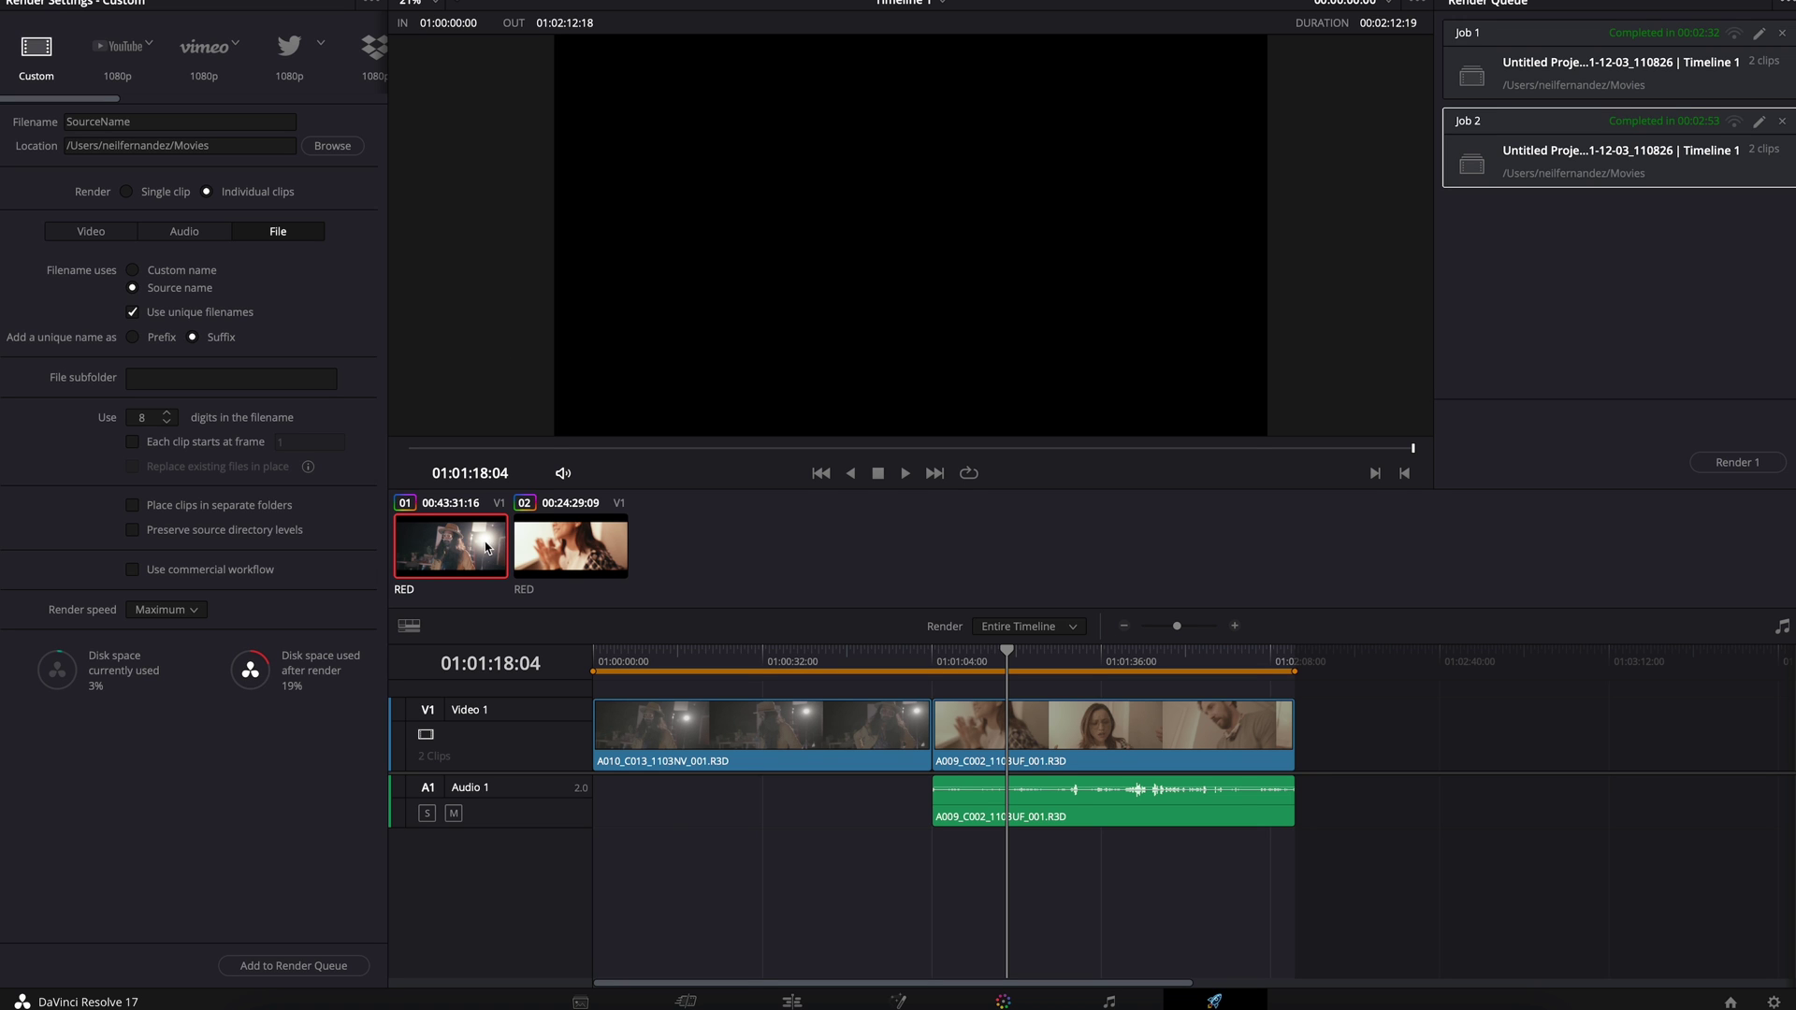
Scrub through the first clip around 19 and 34 seconds, ending at 01:00:33:08
left_click_drag(668, 659, 656, 663)
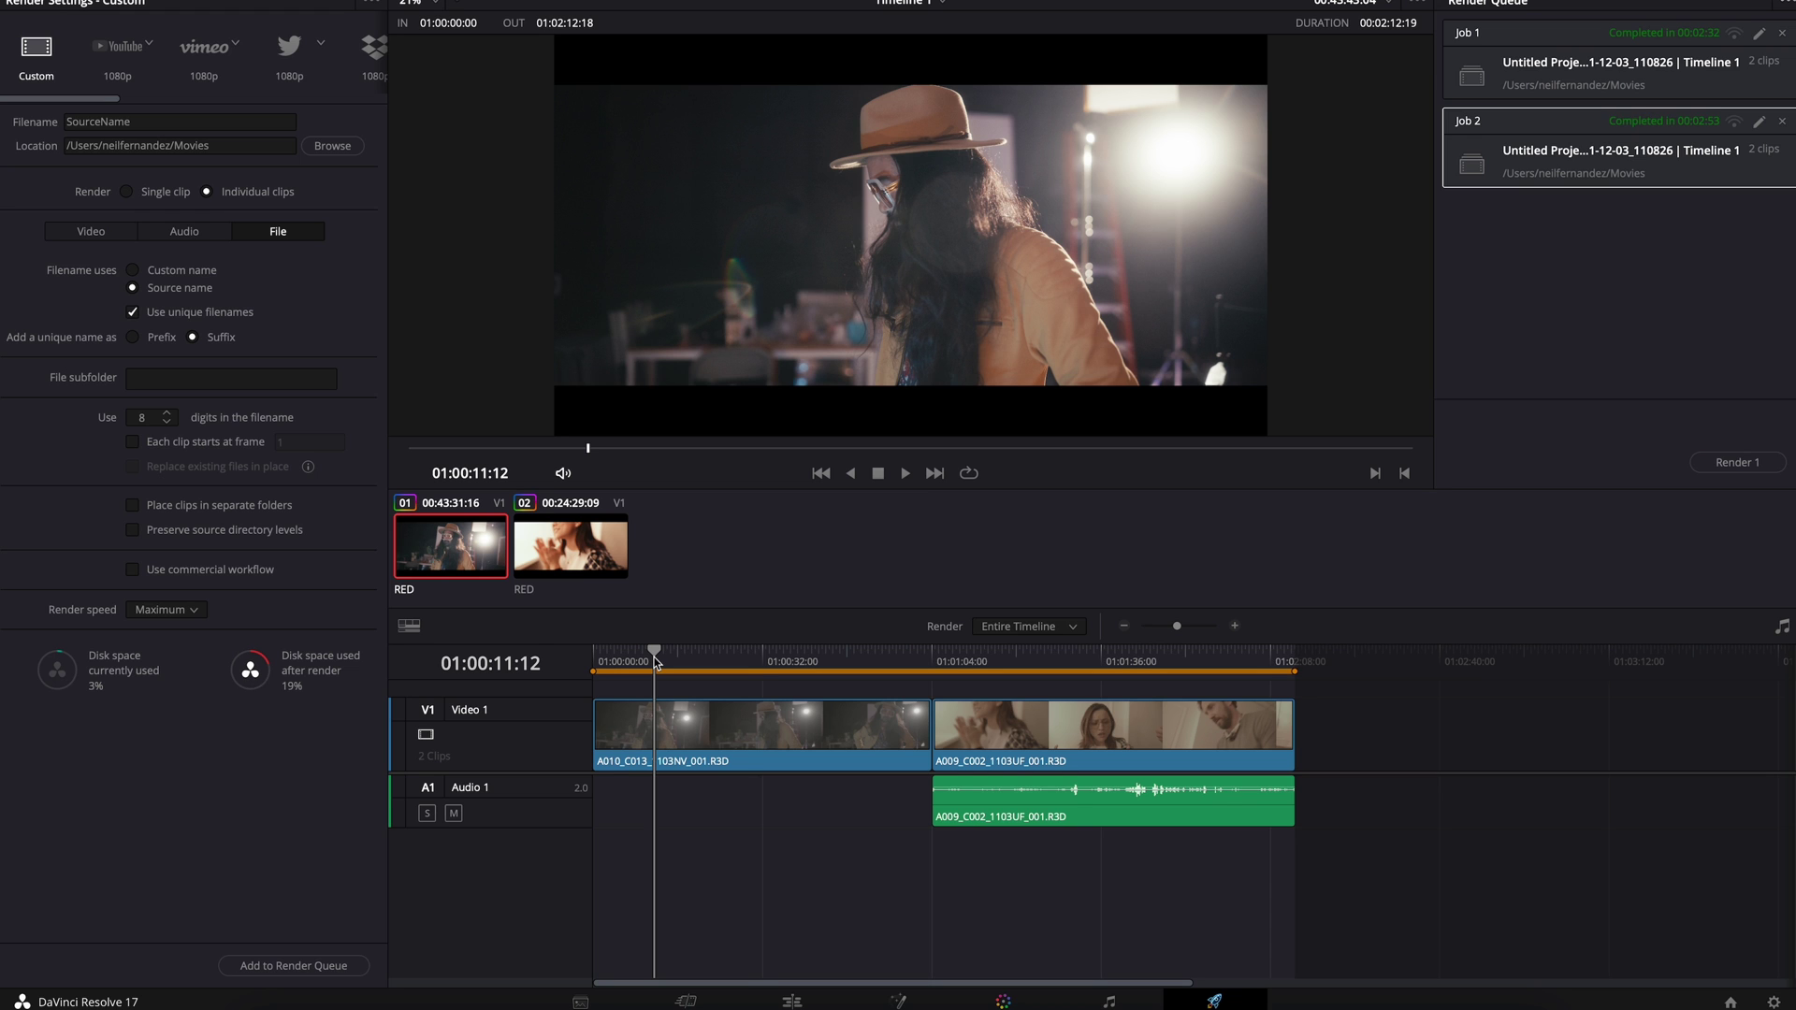
left_click(777, 661)
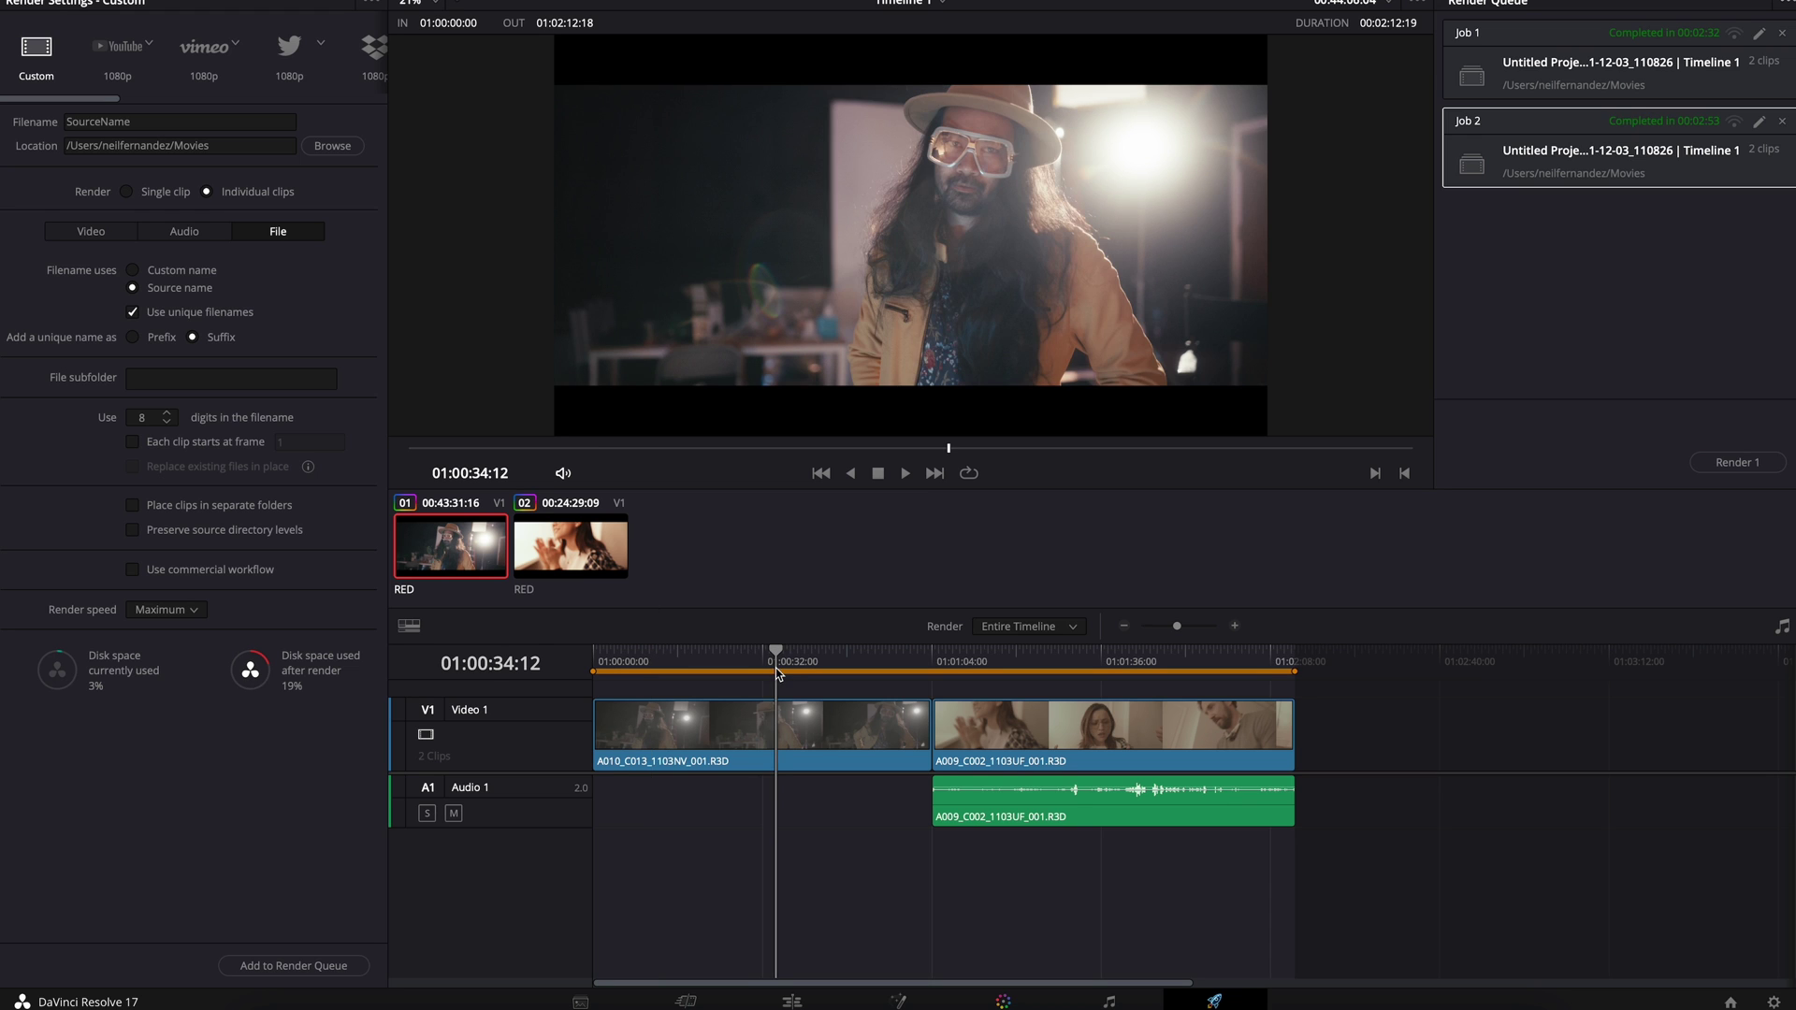
key("Left")
key("Left")
key("Left")
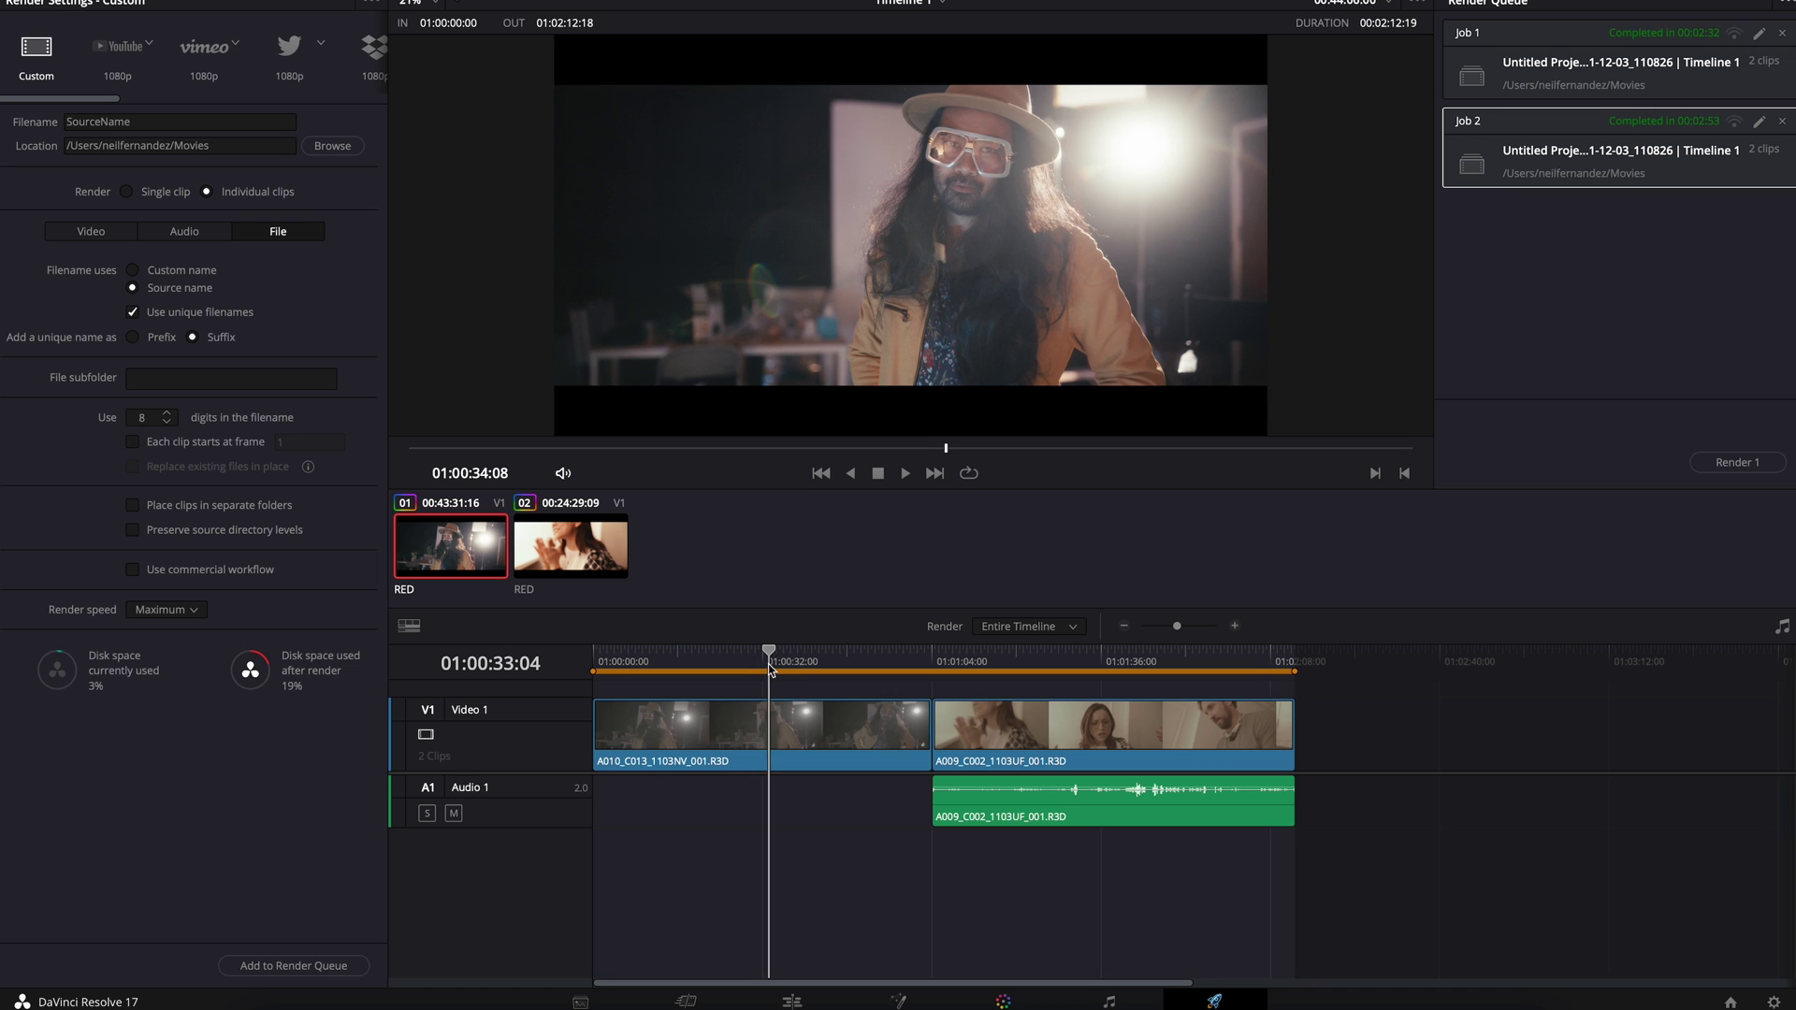
left_click_drag(775, 667, 695, 672)
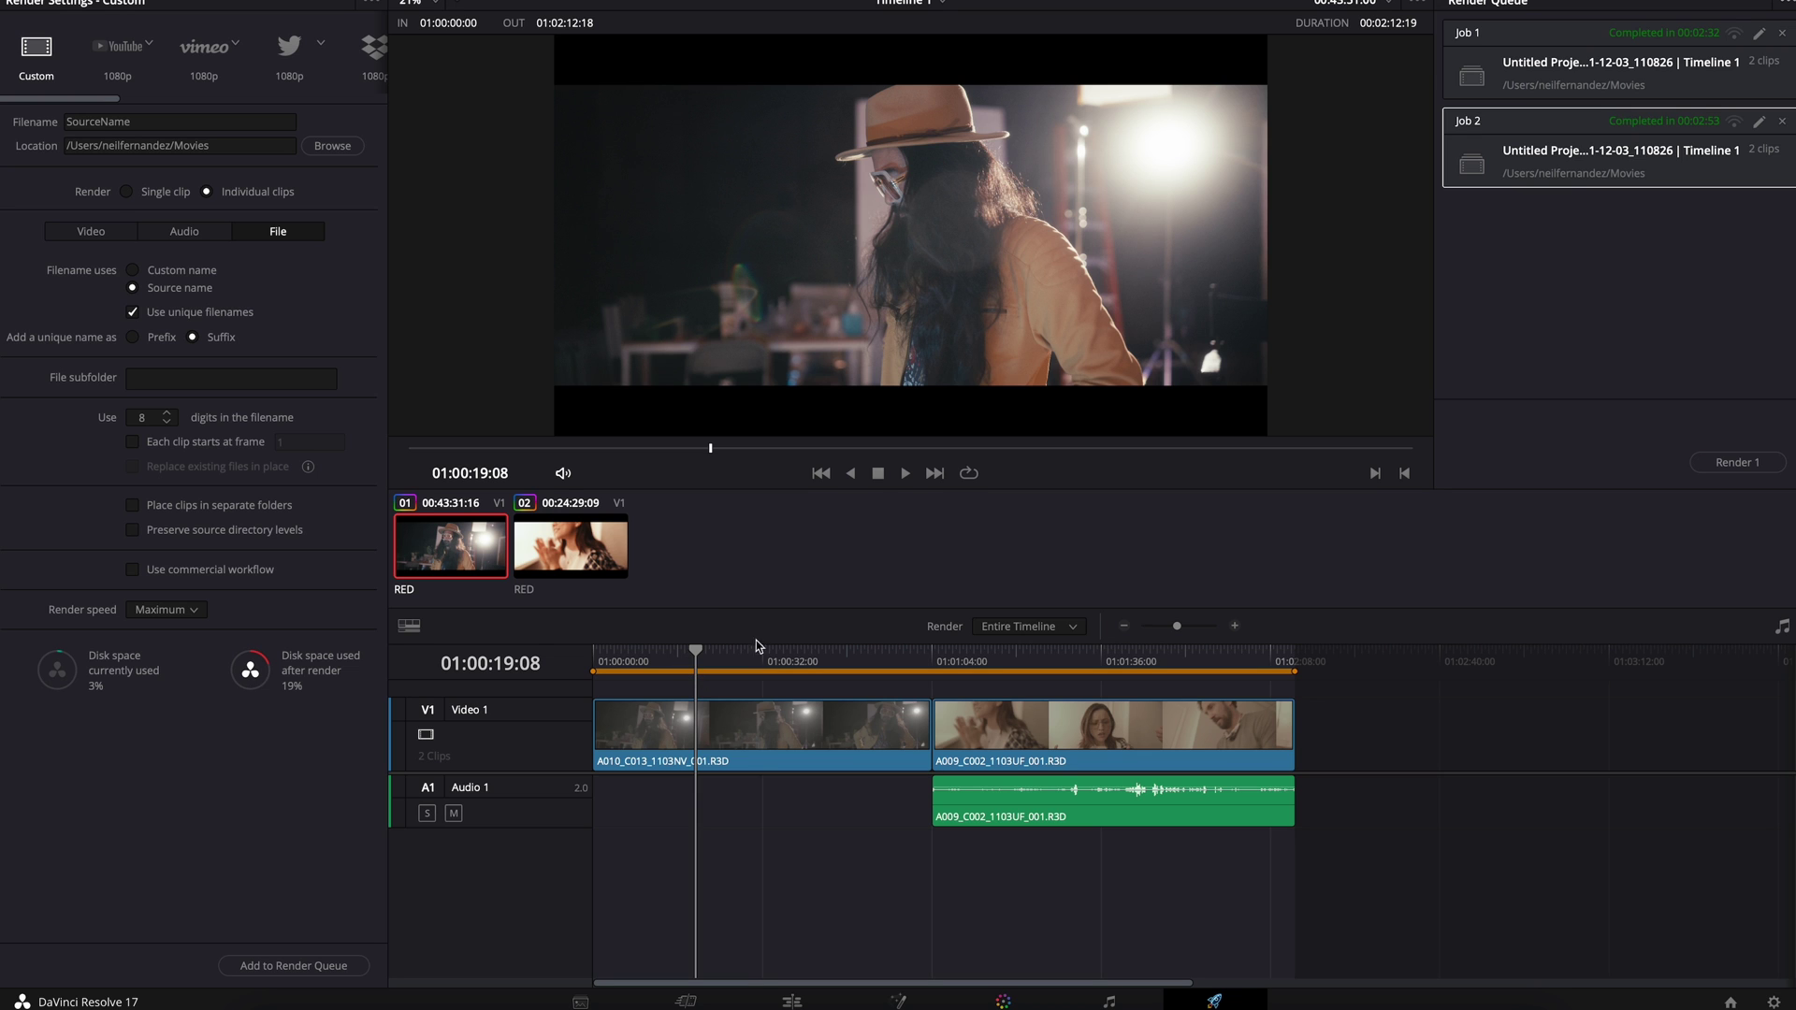
left_click(771, 663)
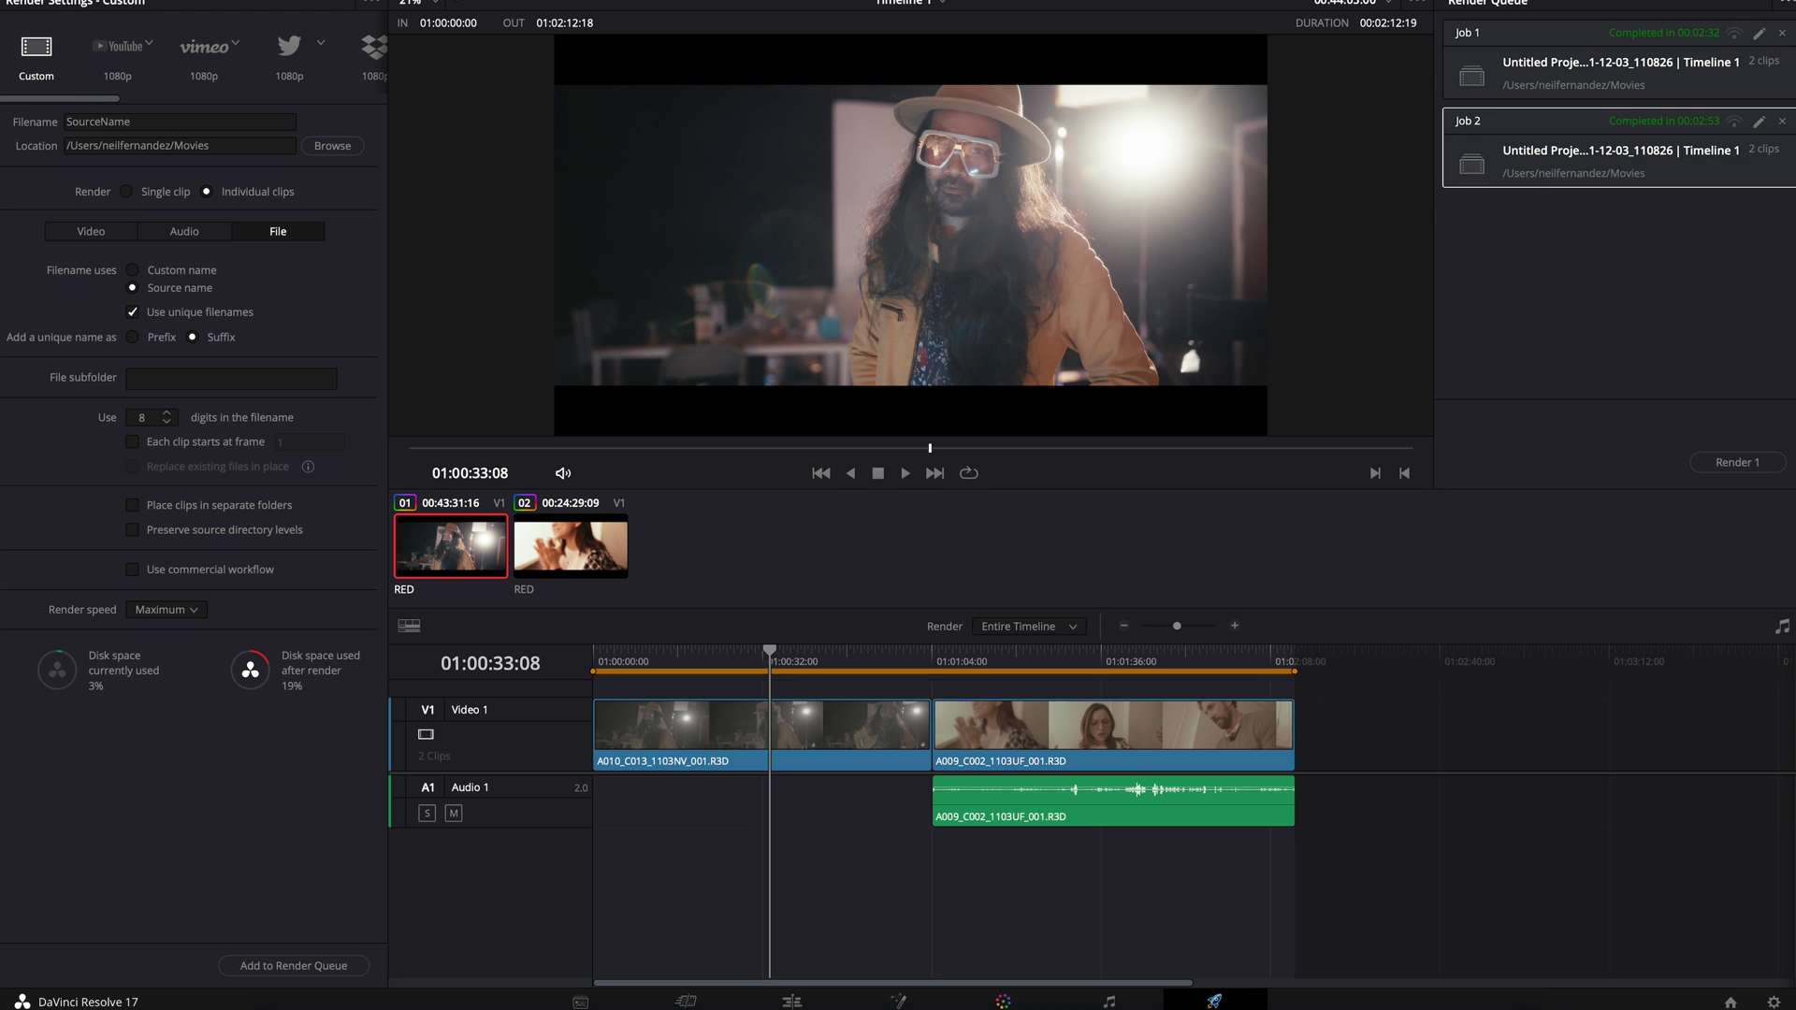
Show the Video render settings and select completed Job 1 in the Render Queue
left_click(93, 234)
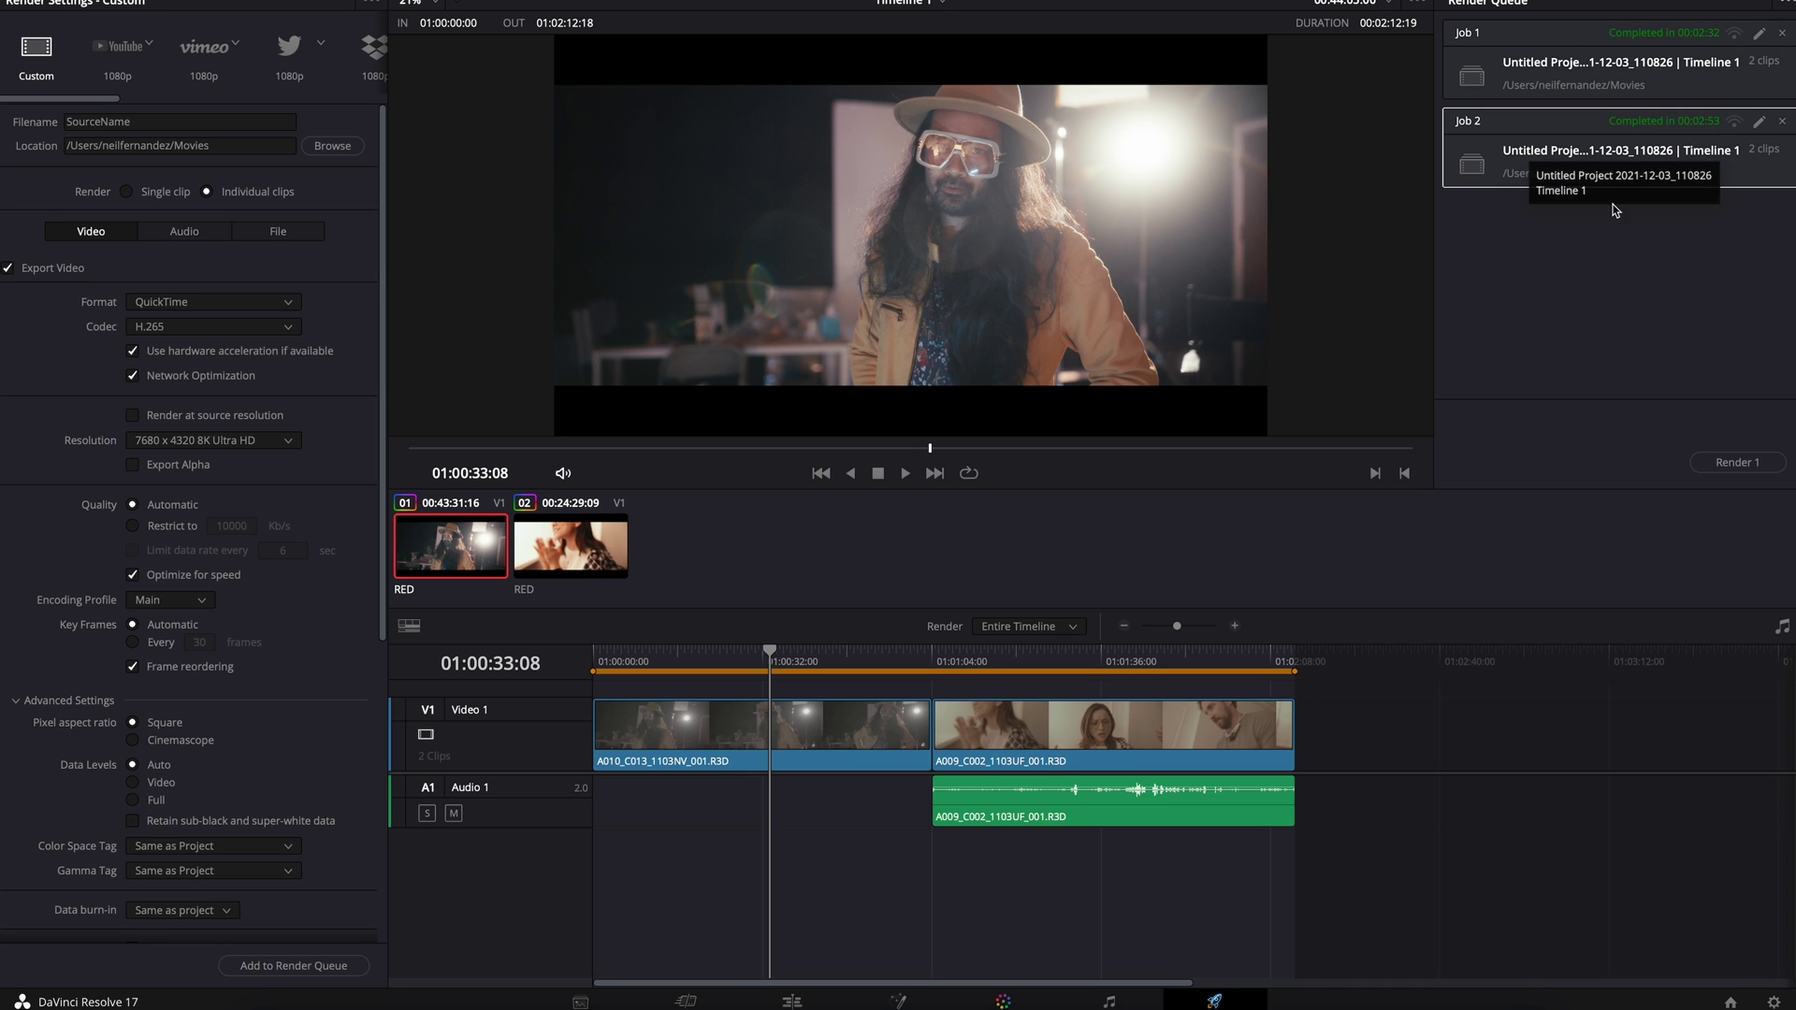
left_click(1687, 67)
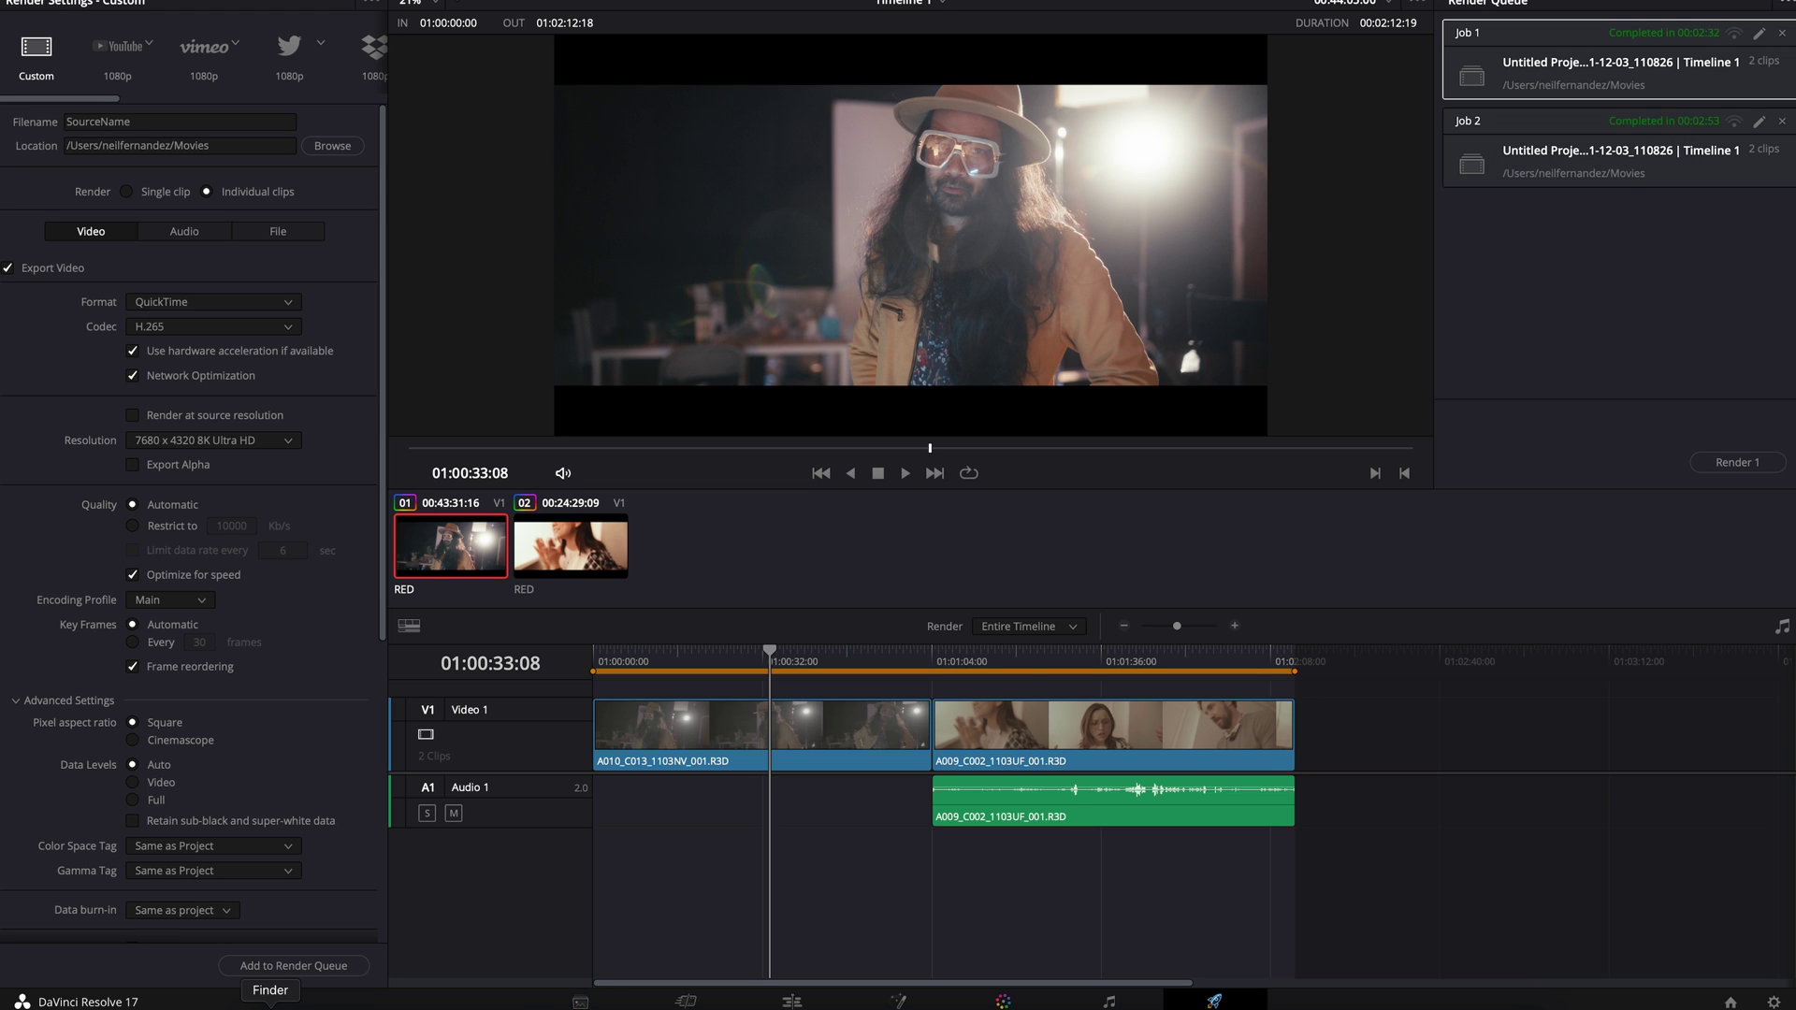
Open the Movies folder in Finder and Quick Look the A010_C013_1103NV_V1-0001 render
left_click(269, 1002)
left_click(685, 232)
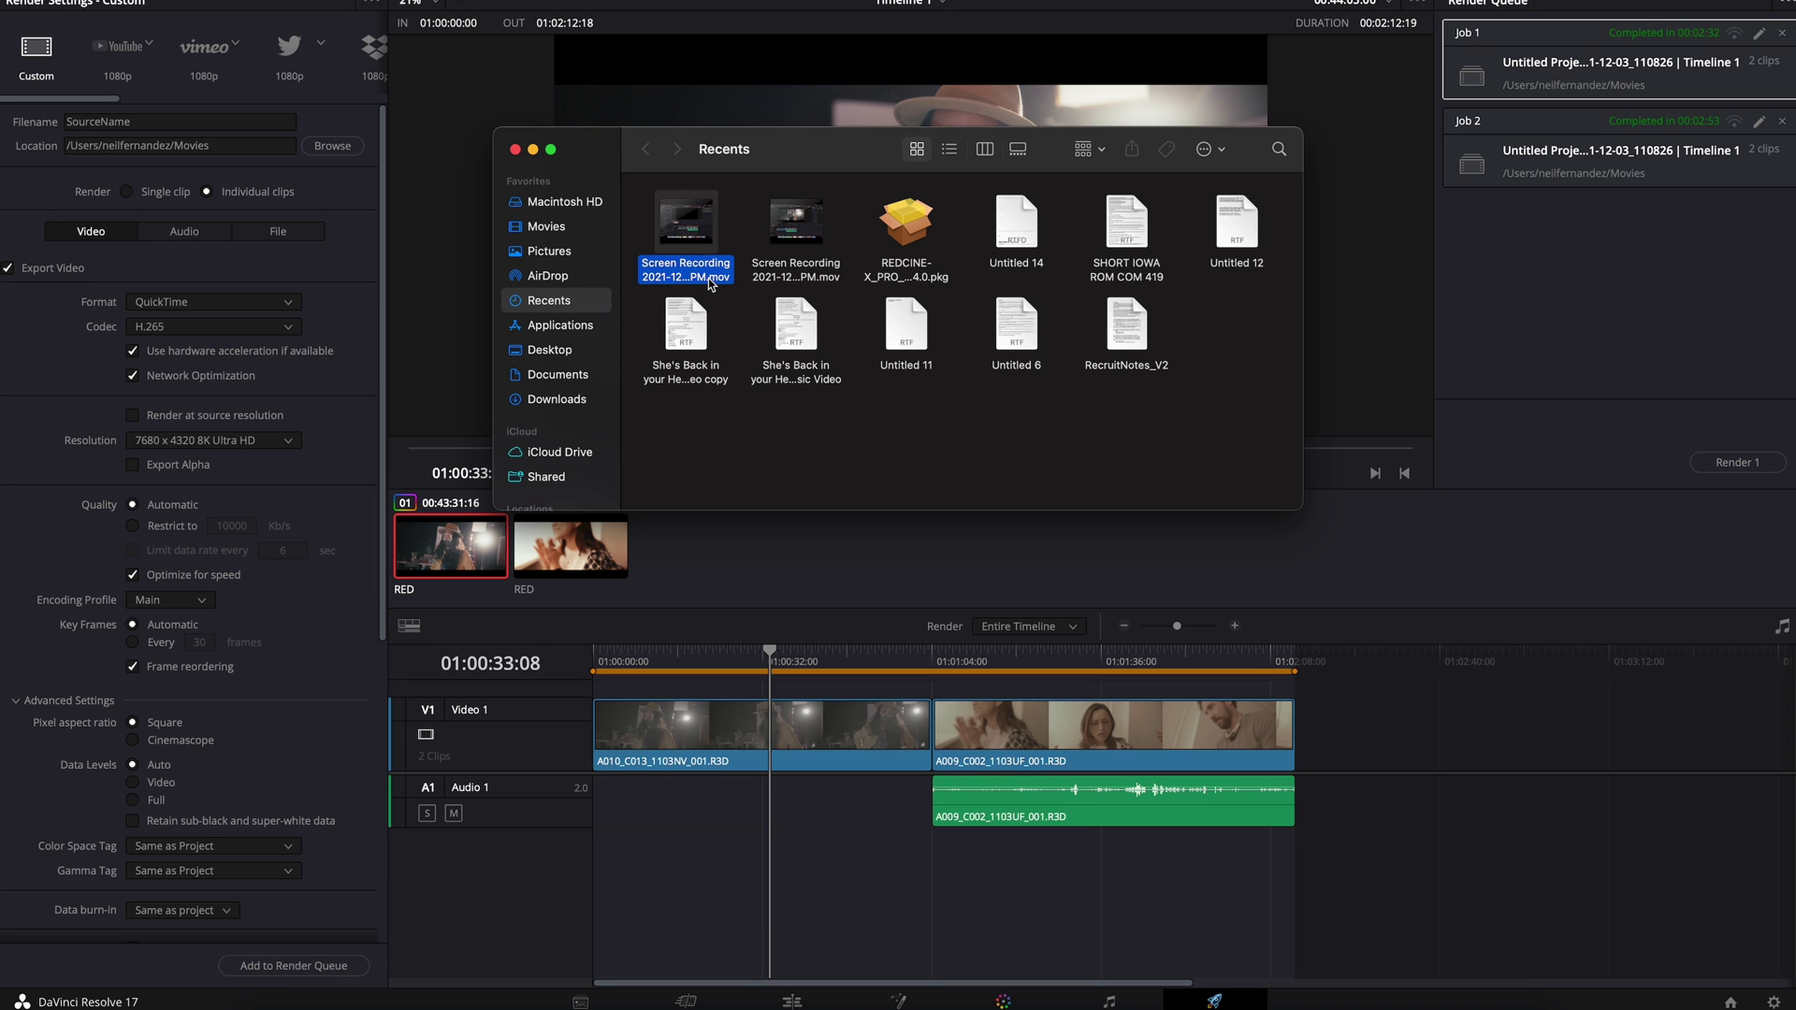
left_click(559, 231)
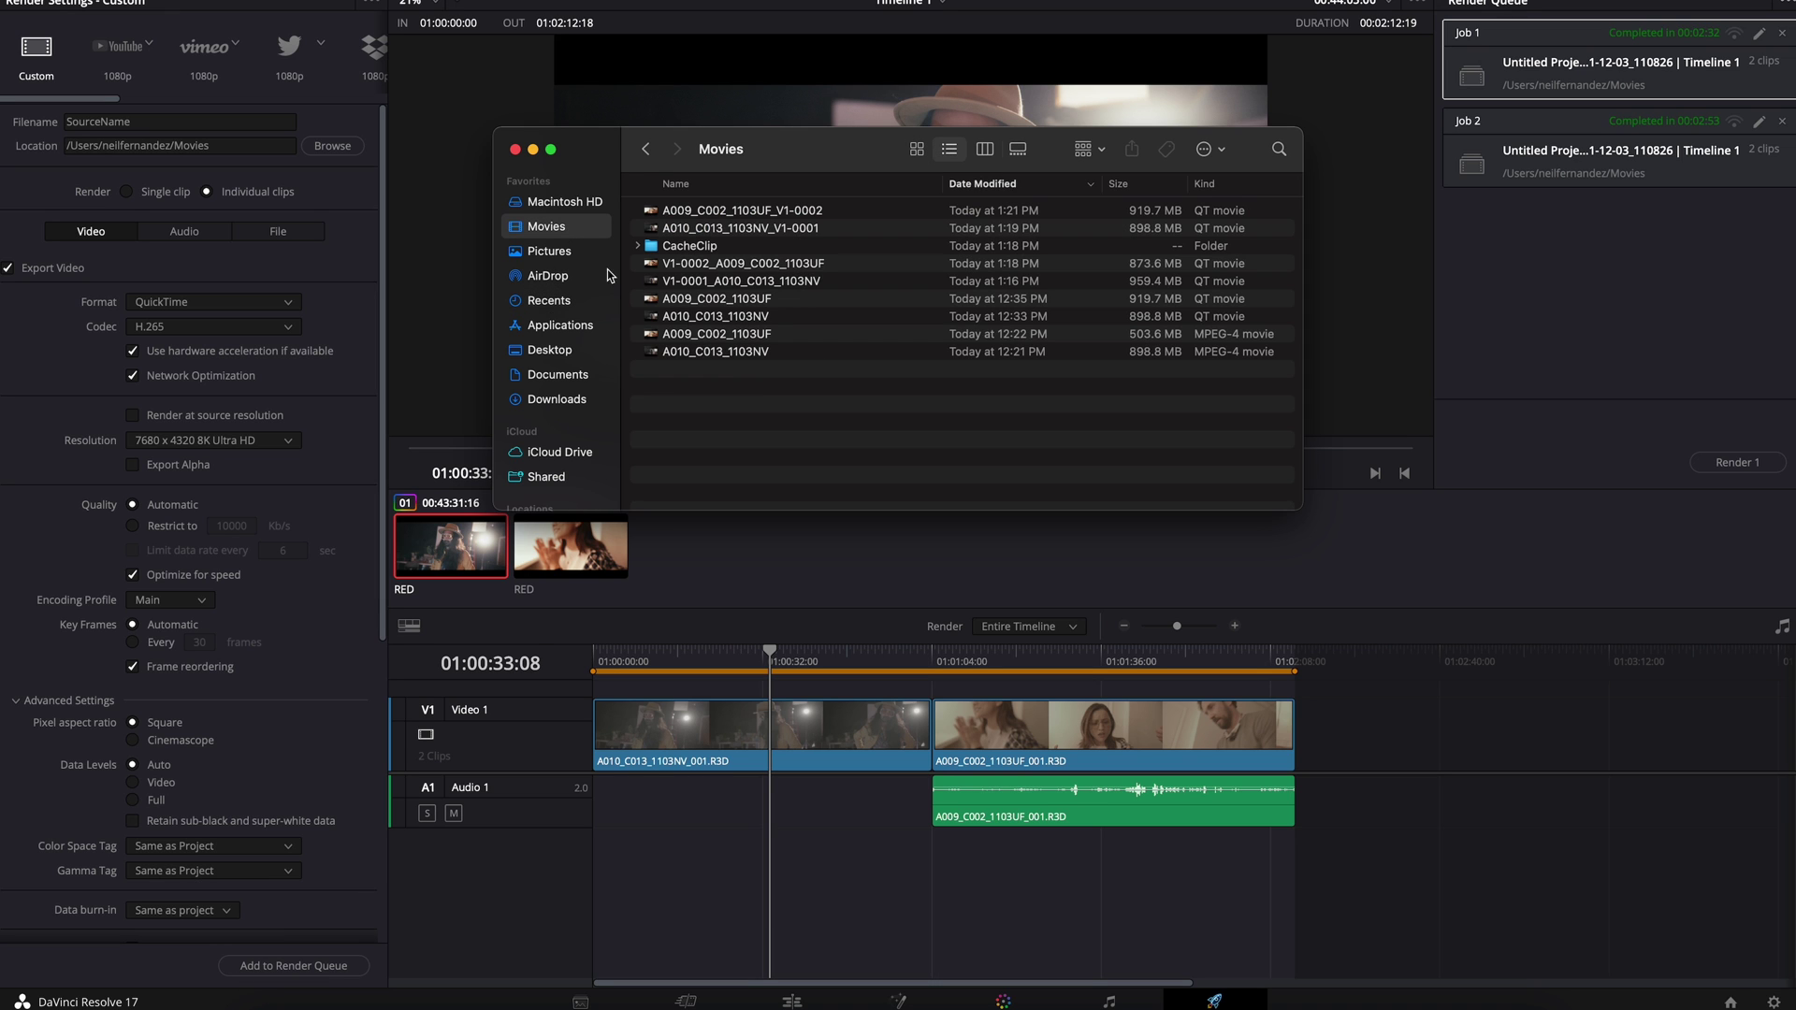
left_click(829, 212)
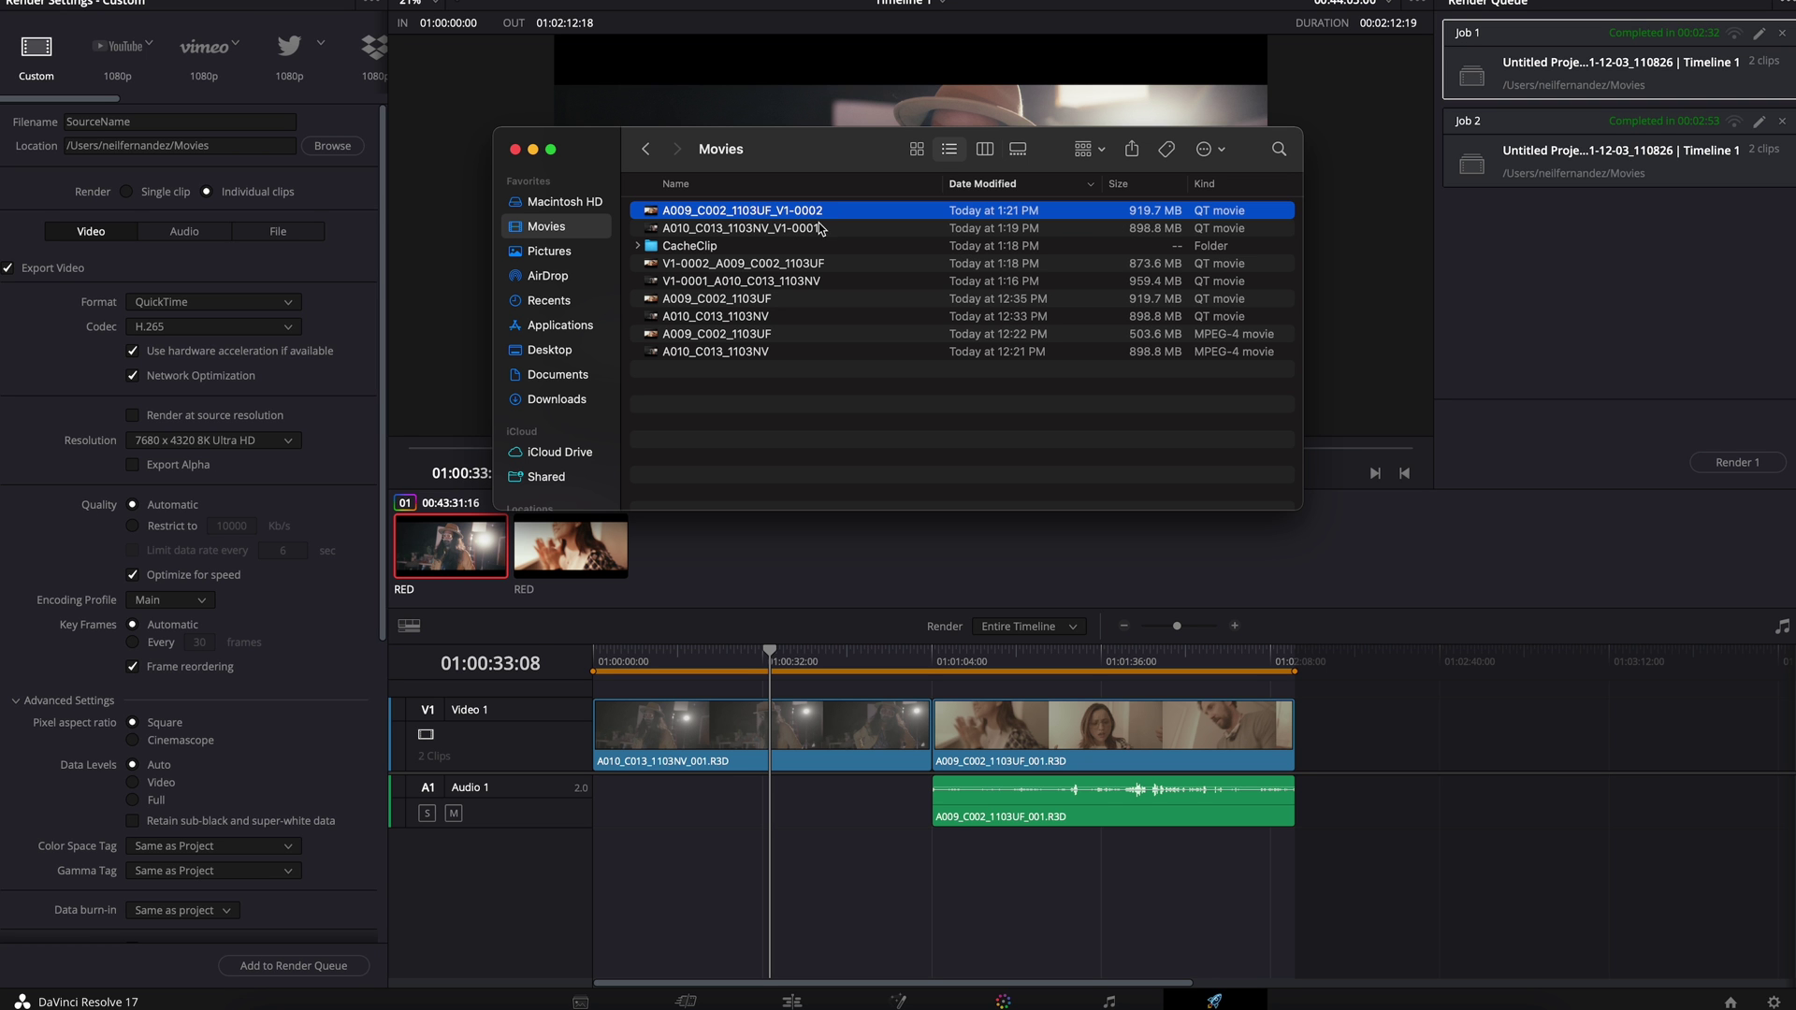
left_click(817, 229)
key("space")
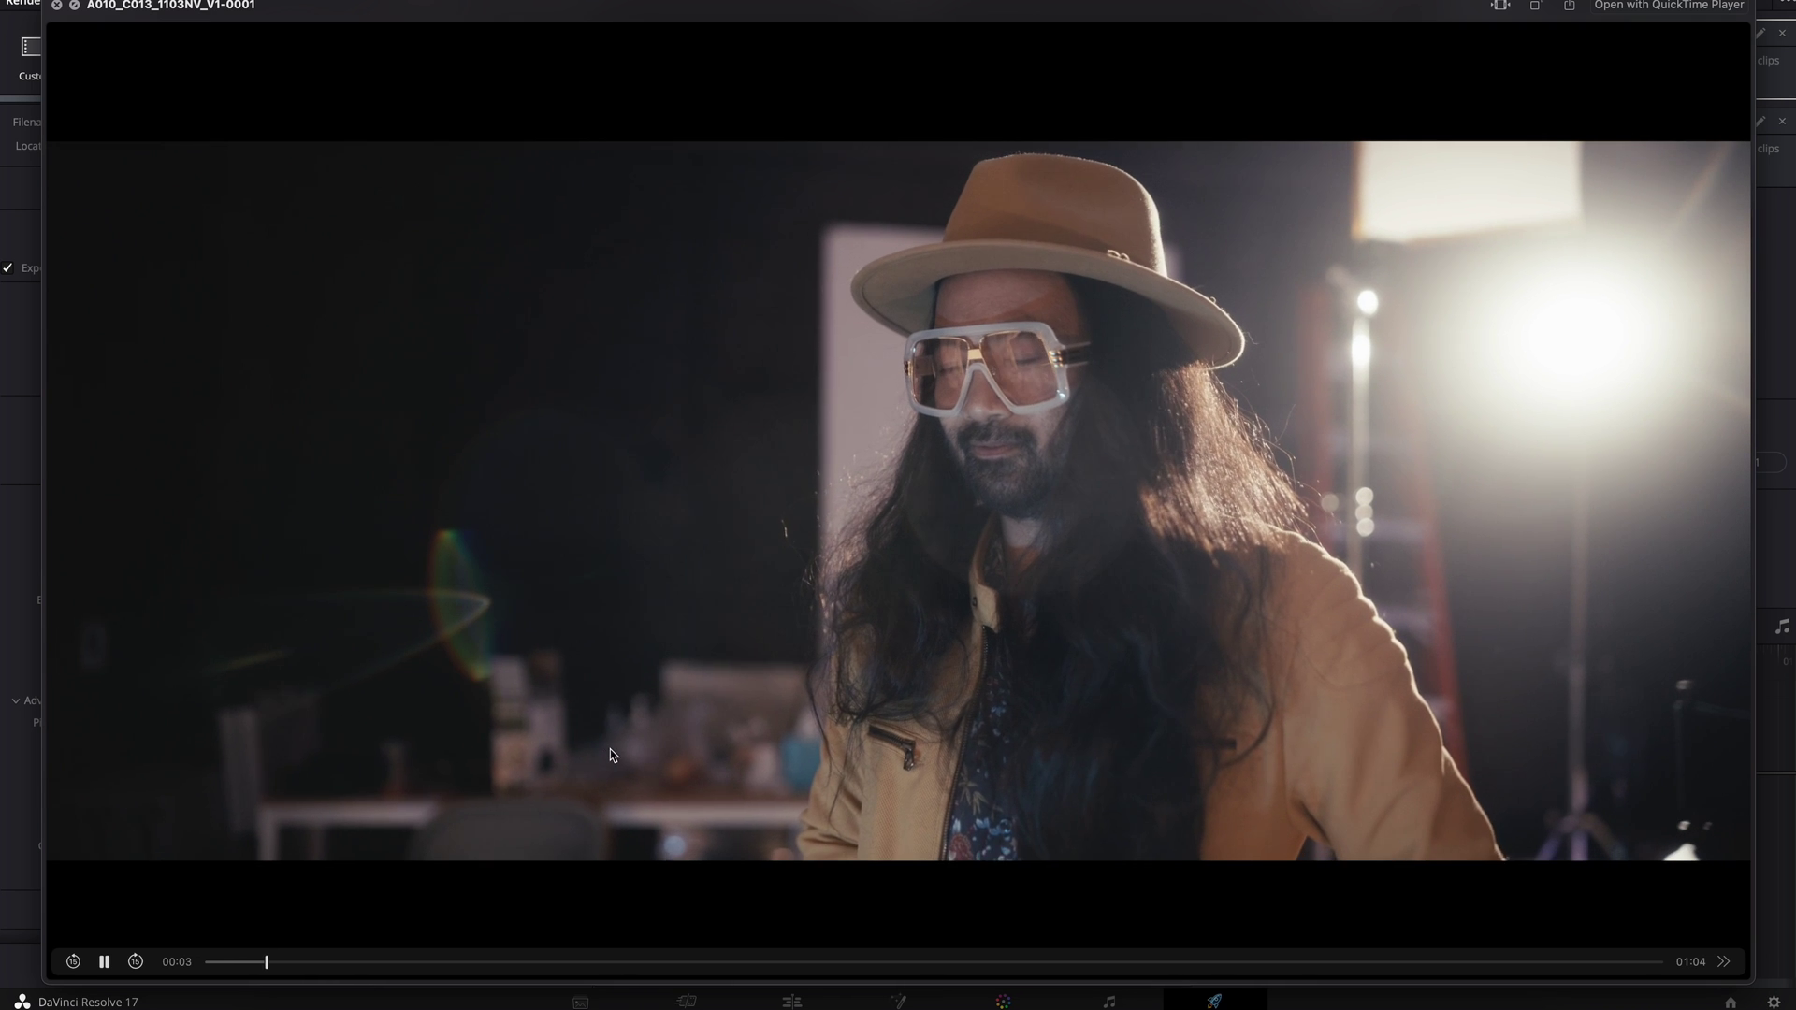
Skip the preview to 00:18, 00:35 and 00:52, close it, and return to Resolve
left_click(619, 960)
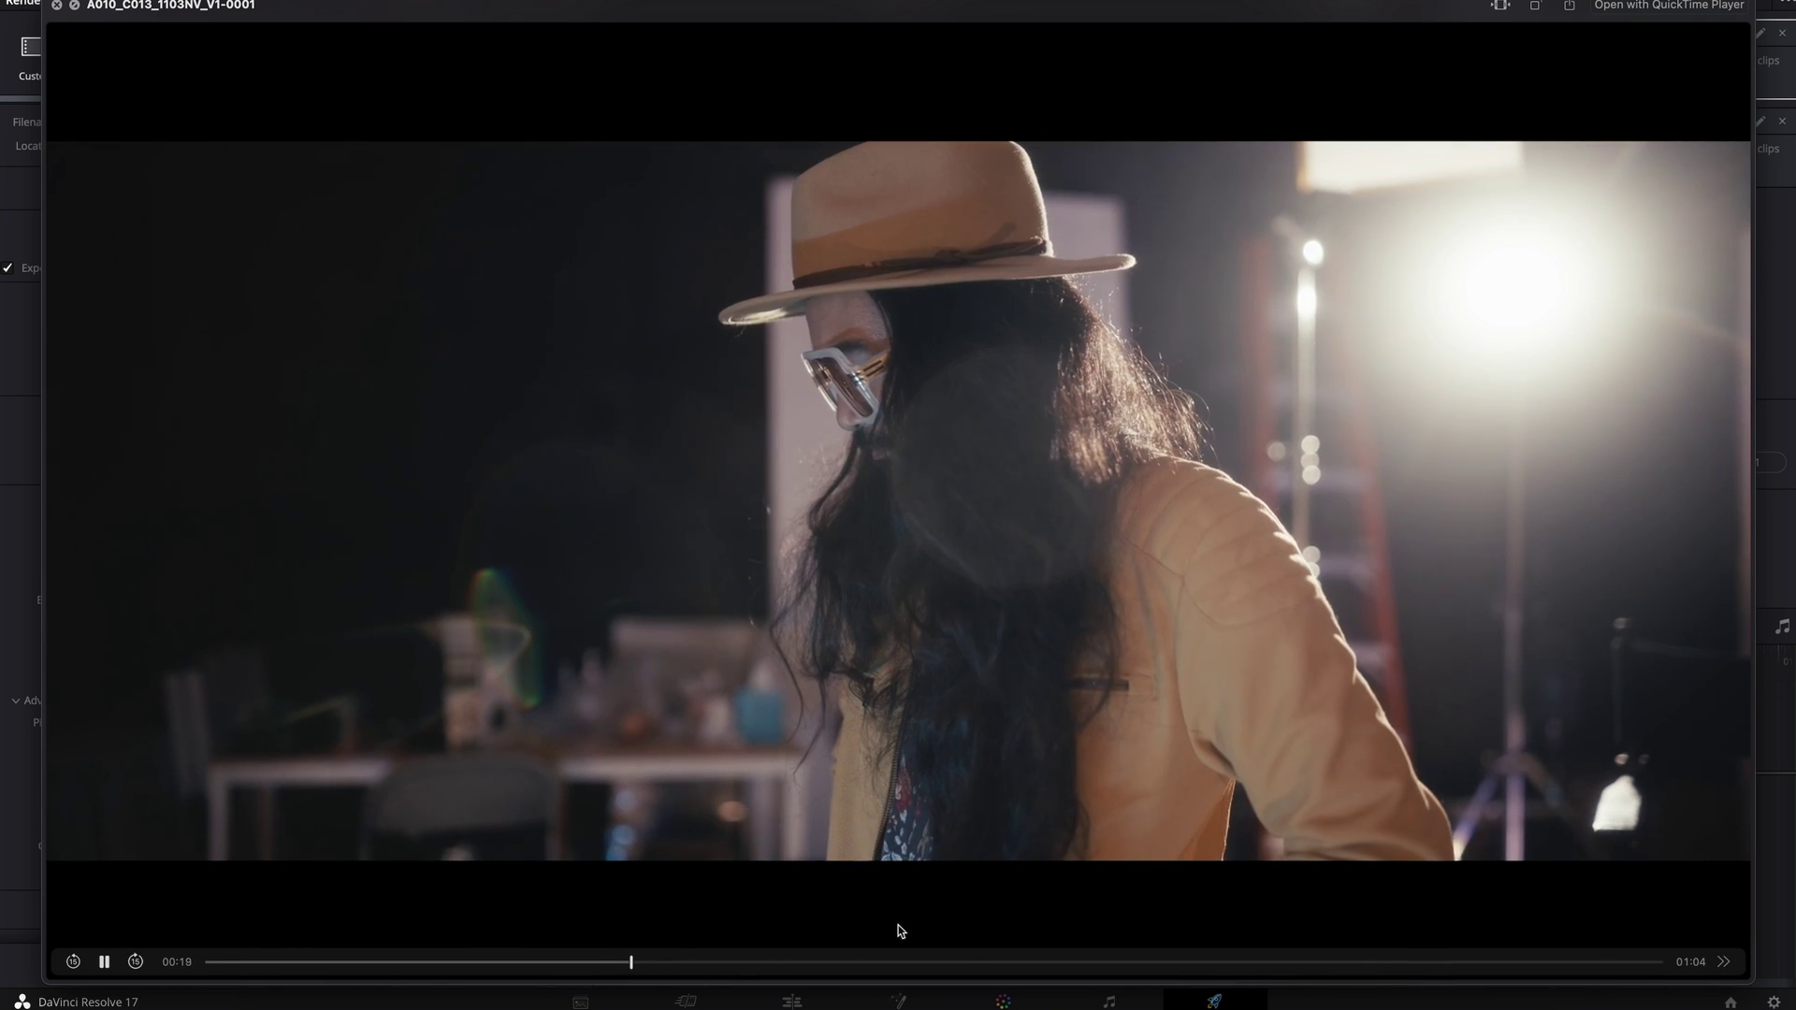
left_click(971, 961)
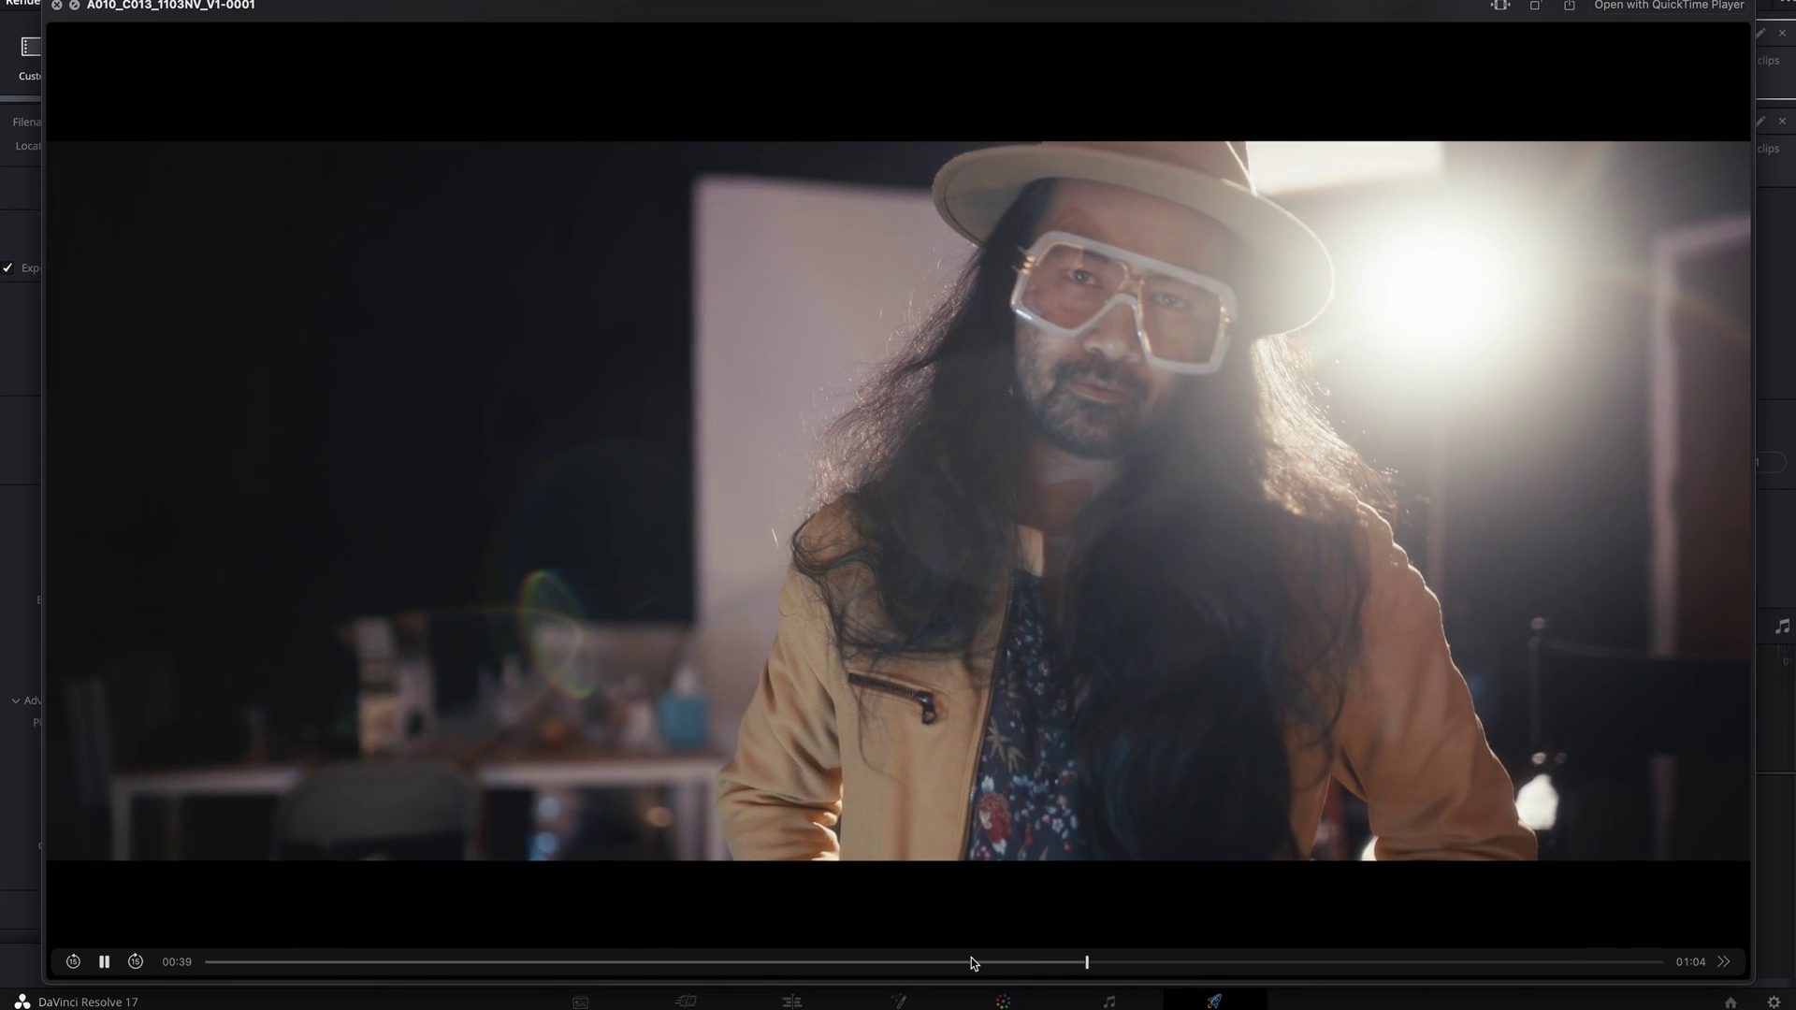
left_click(1379, 961)
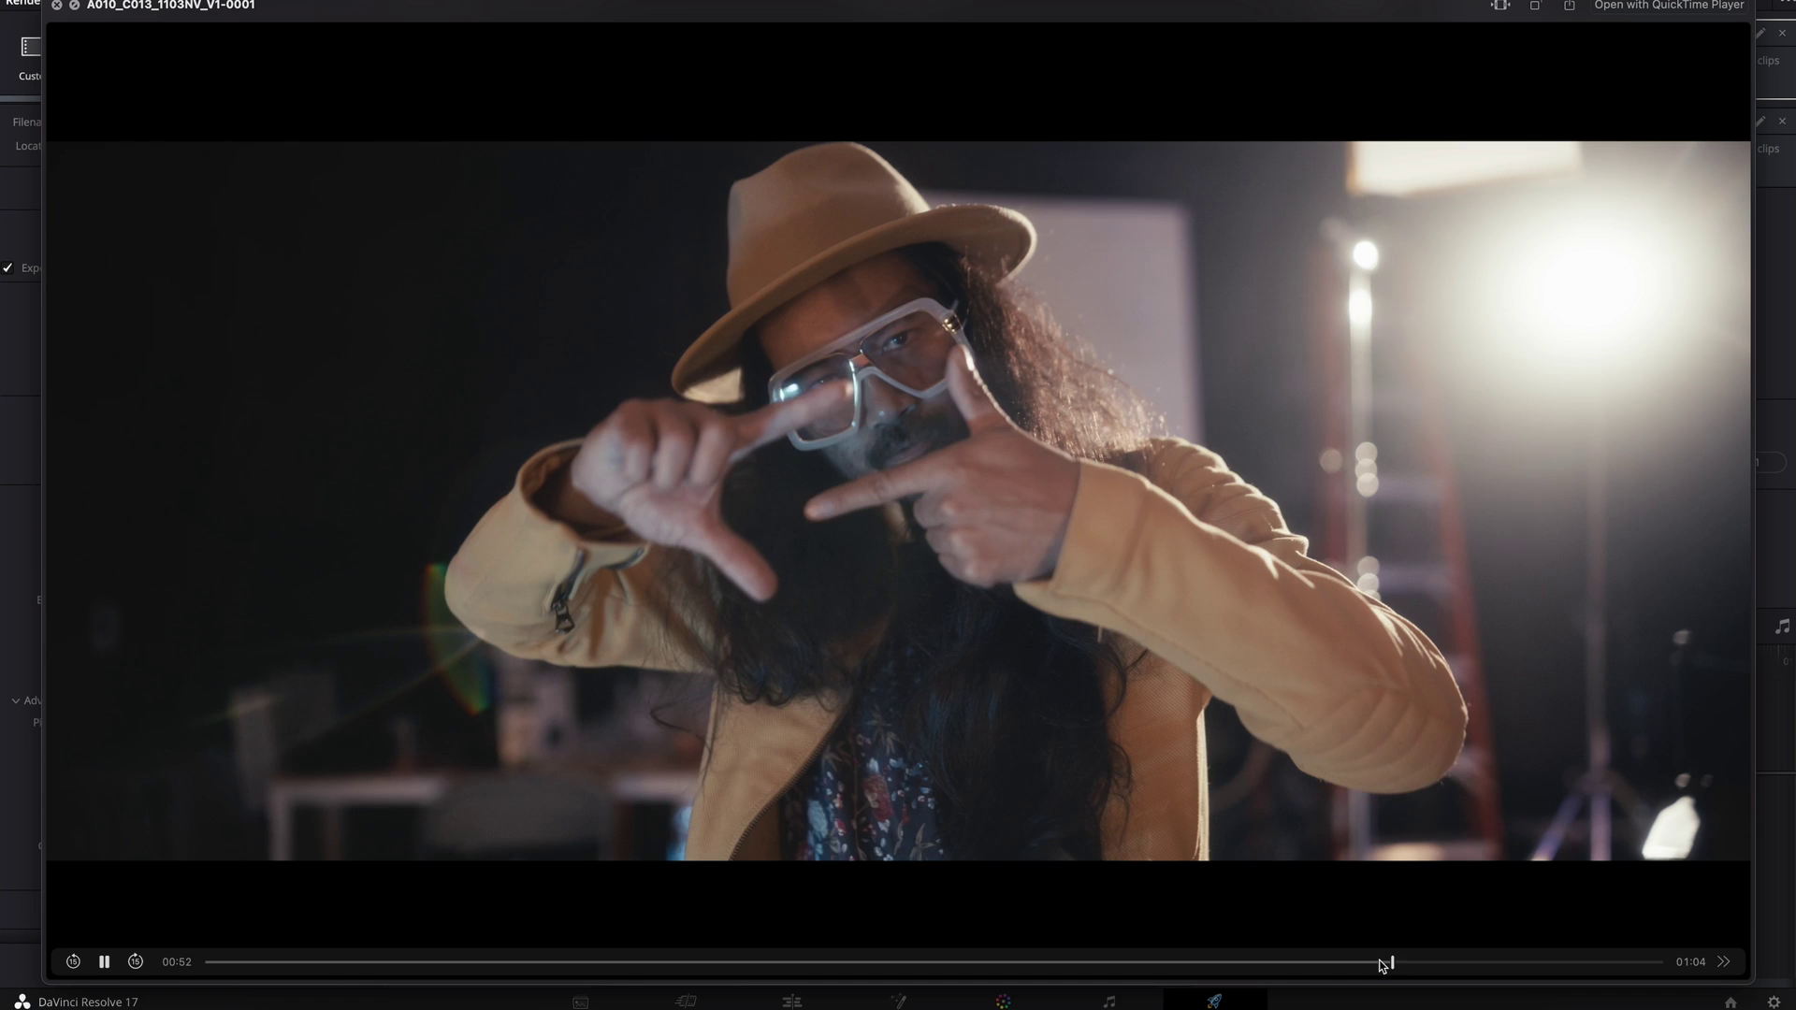
key("space")
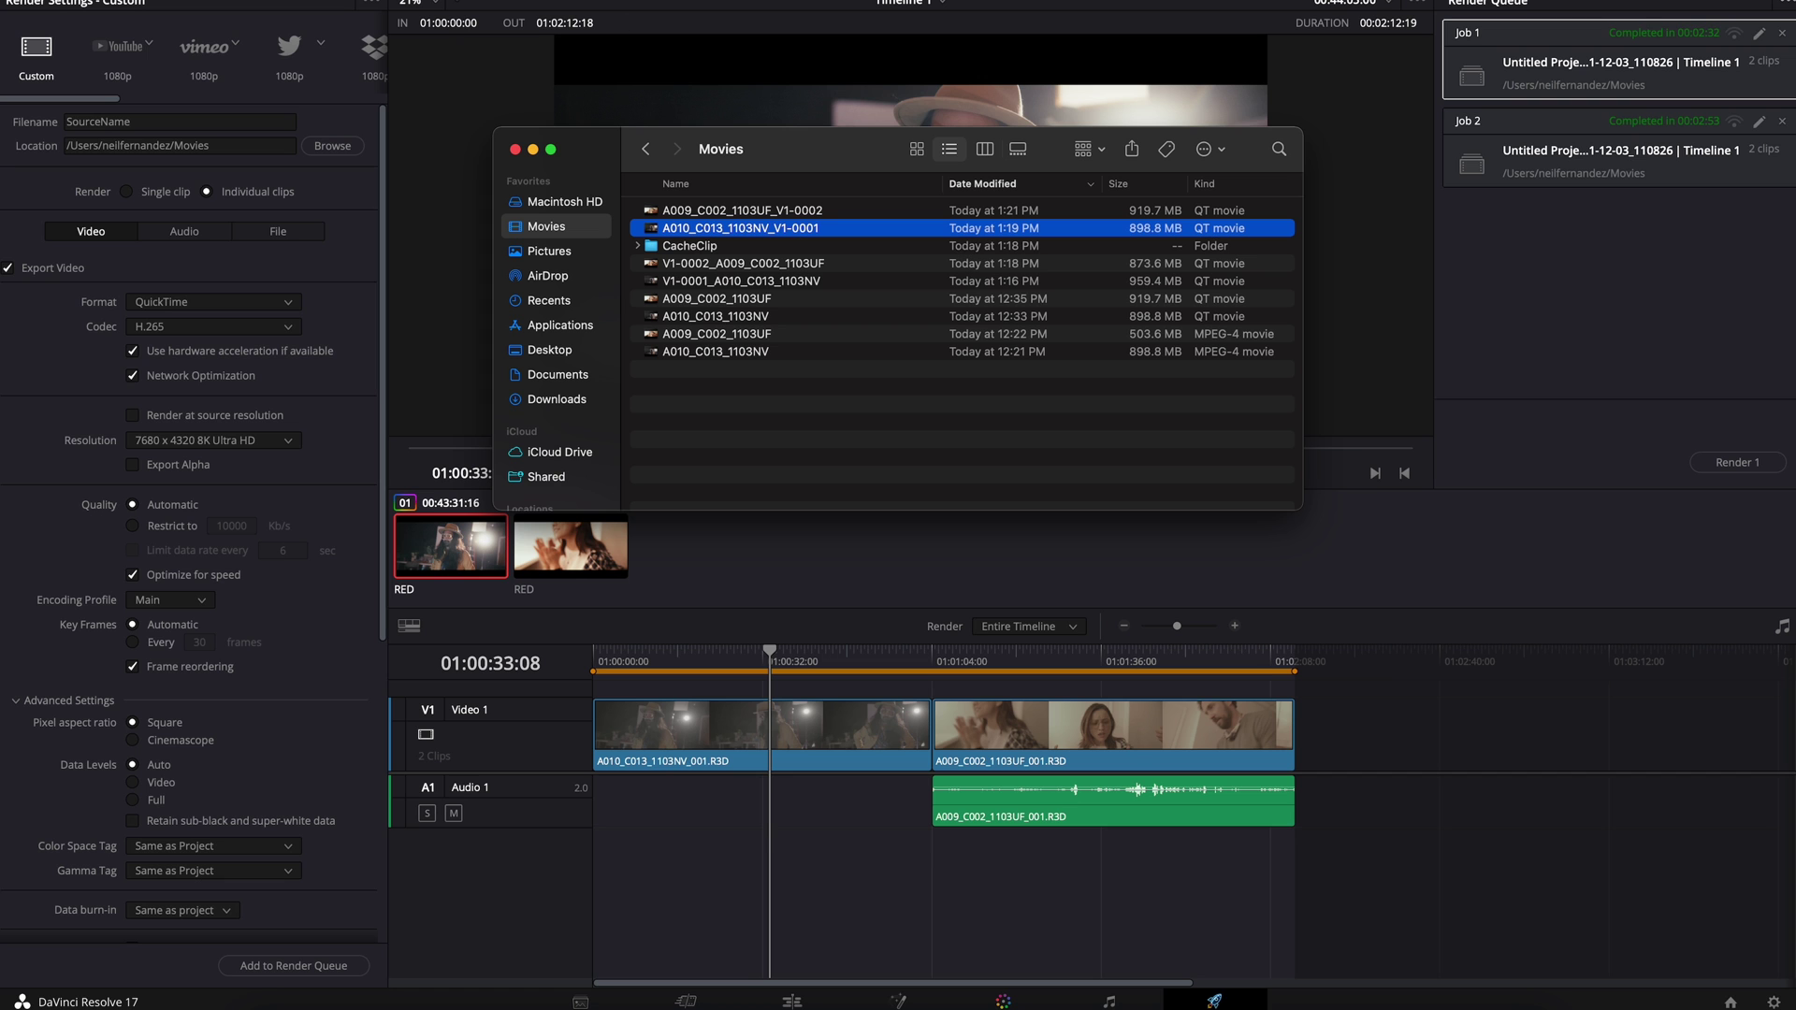
left_click(1249, 337)
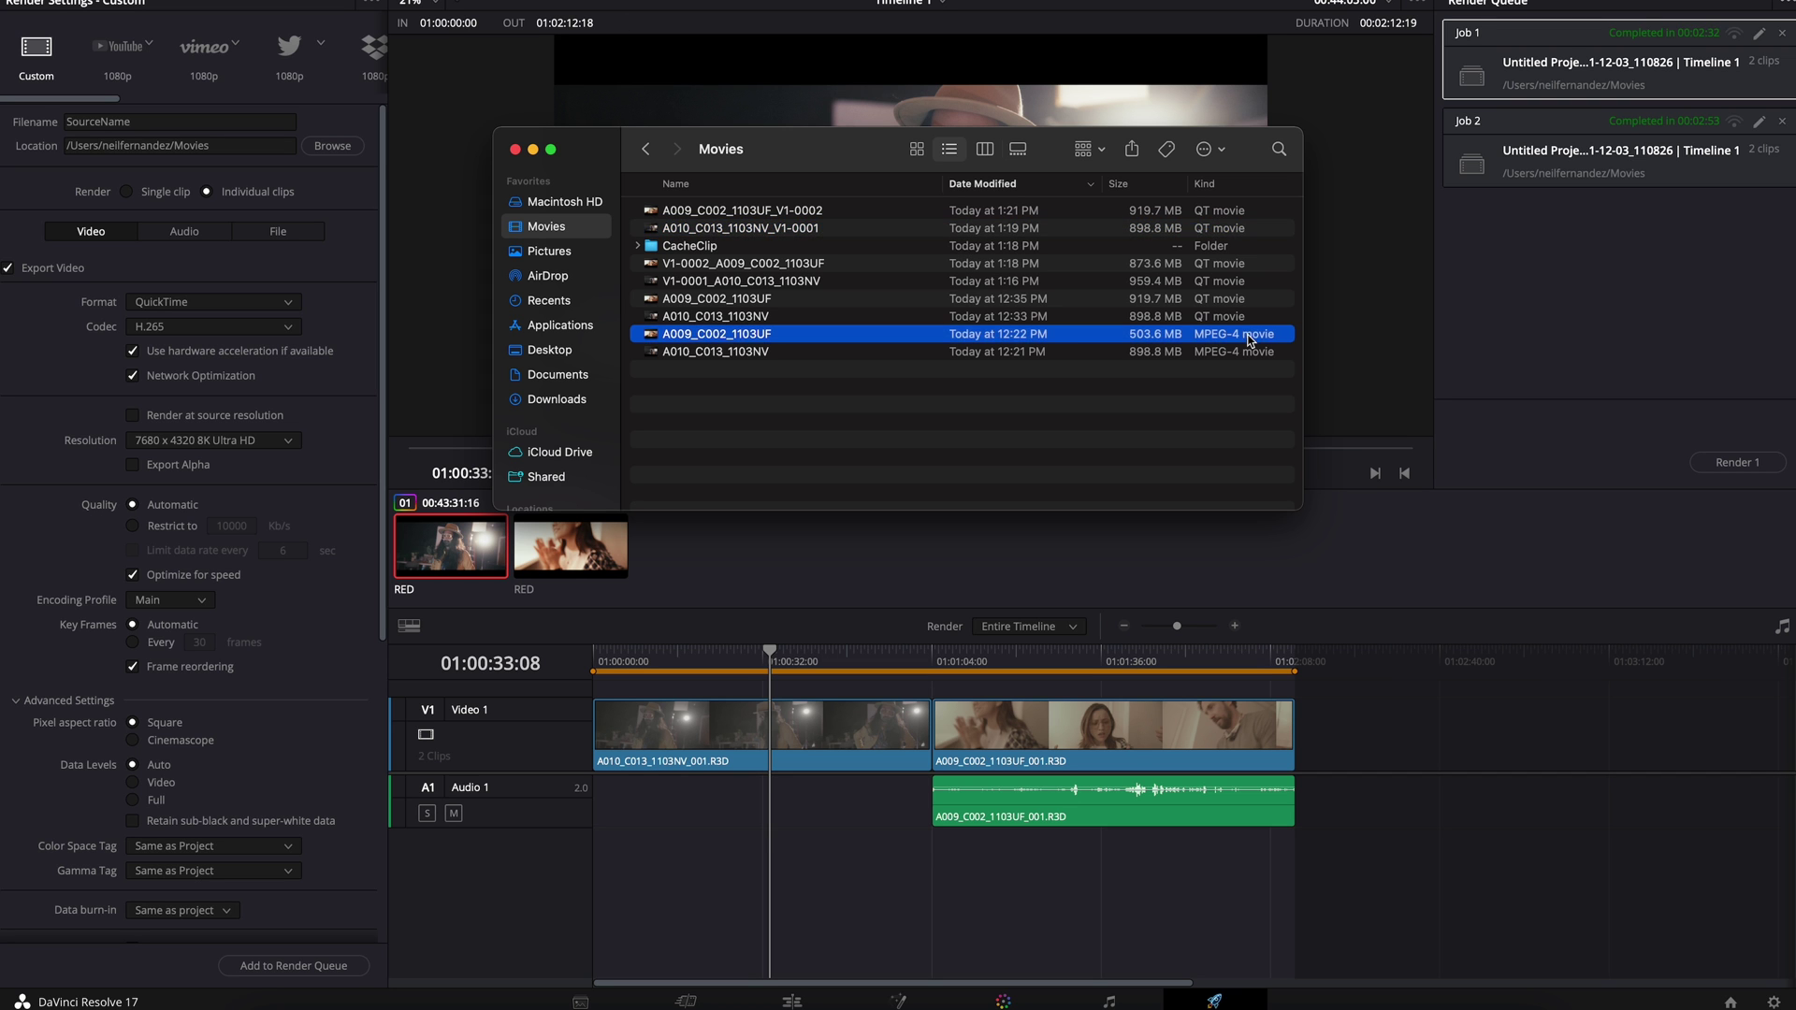
left_click(1255, 524)
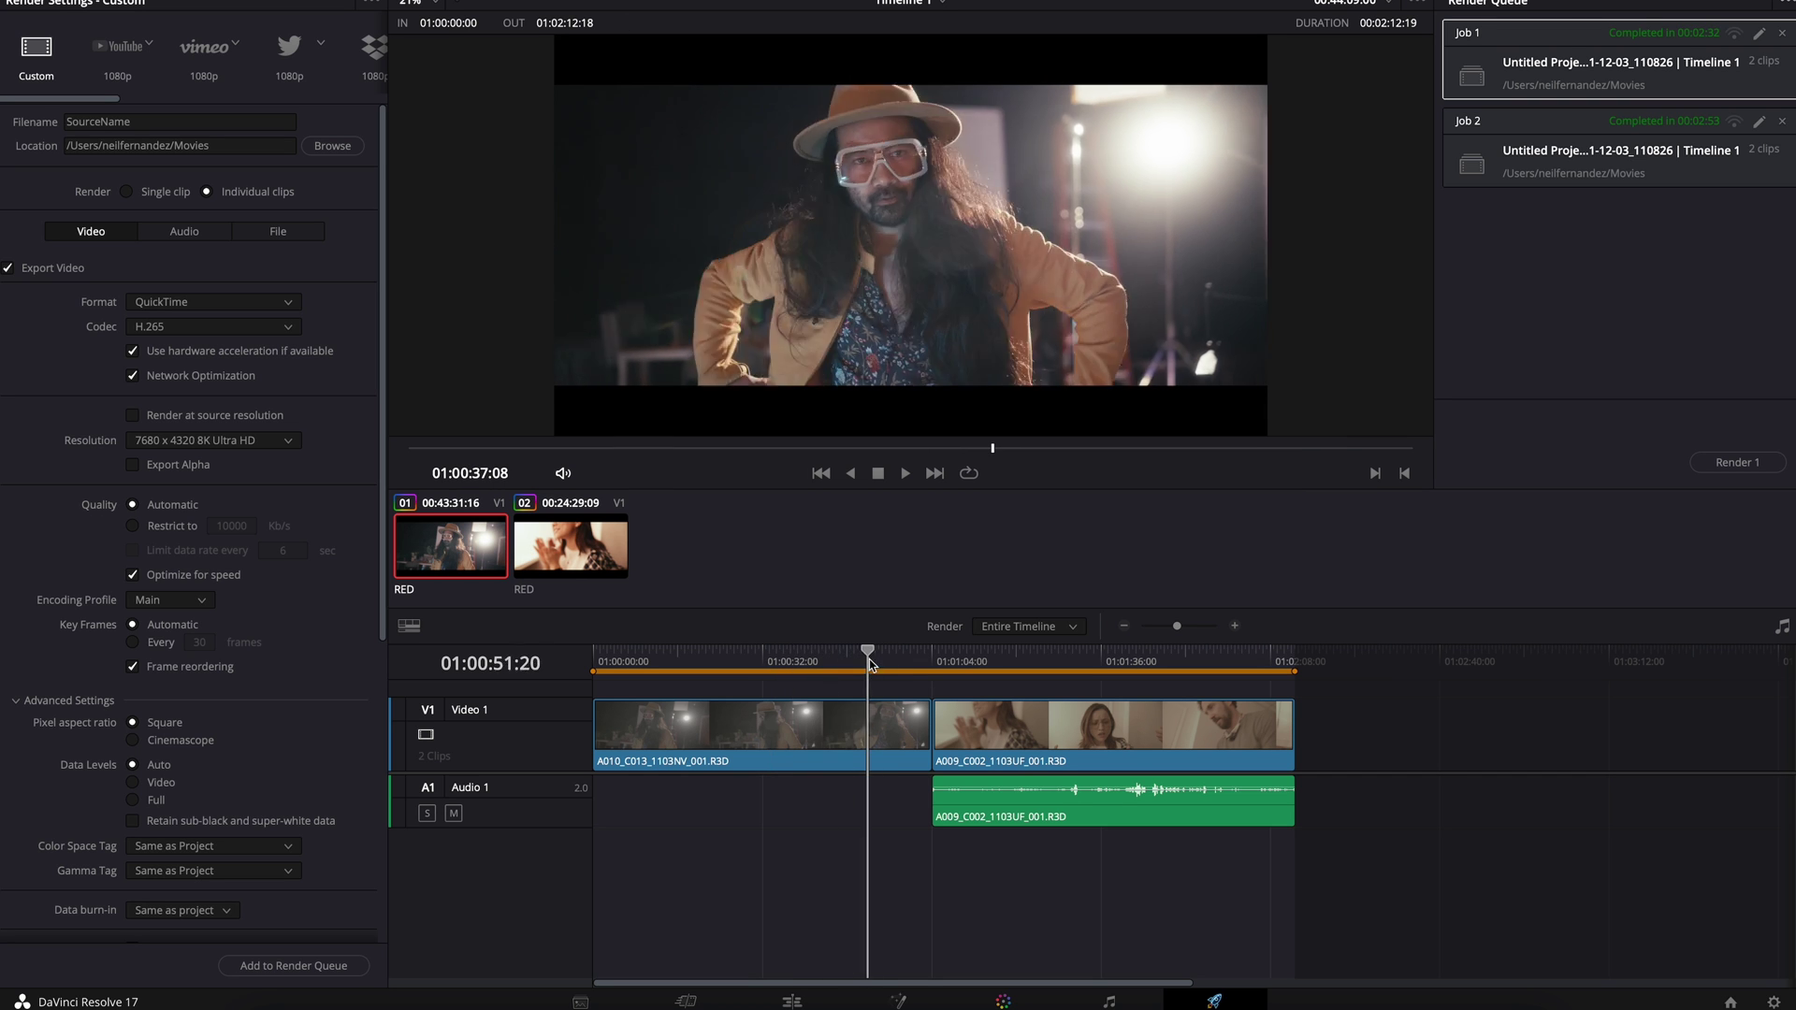